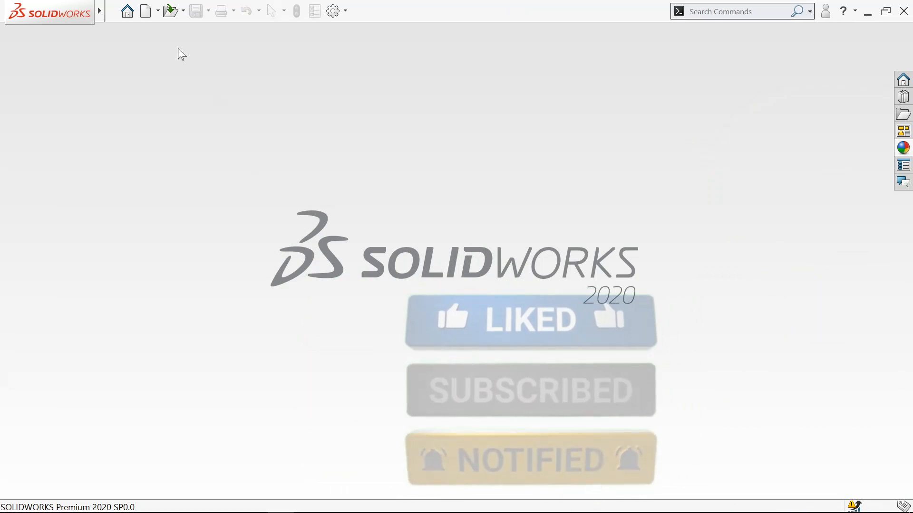
Create a new part document and start a sketch on the Top Plane.
{"action": "left_click", "coordinate": [145, 11]}
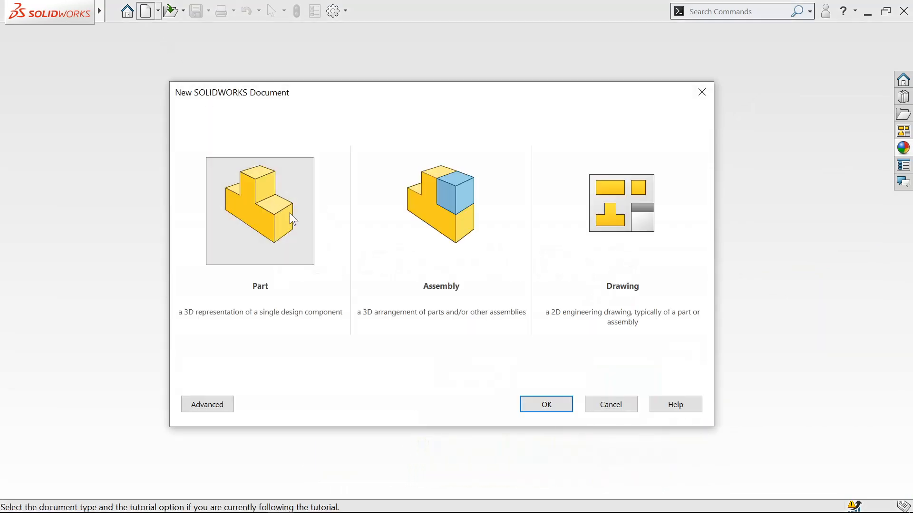
{"action": "left_click", "coordinate": [547, 403]}
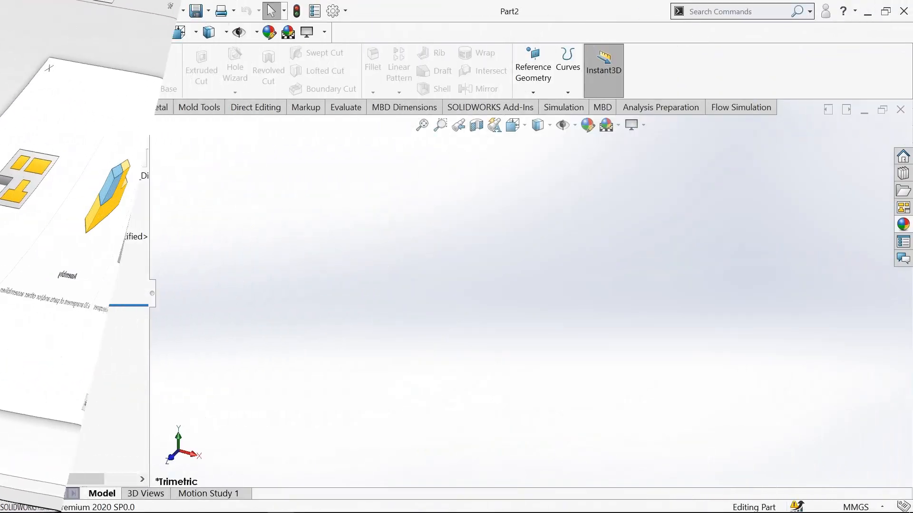
{"action": "left_click", "coordinate": [61, 108]}
{"action": "left_click", "coordinate": [17, 61]}
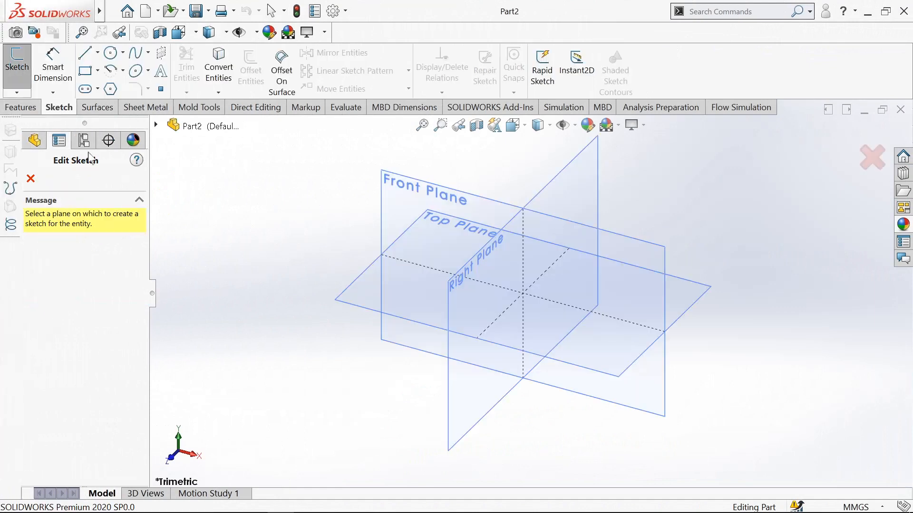
{"action": "left_click", "coordinate": [368, 306]}
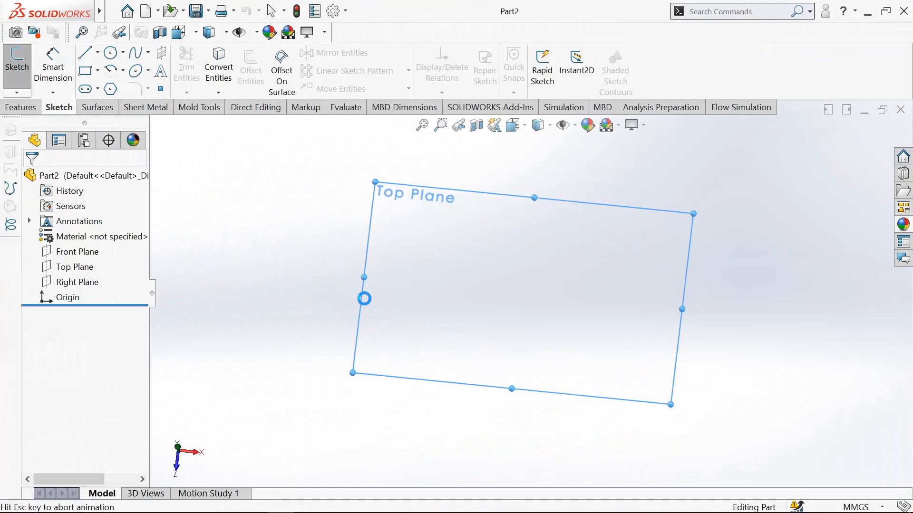
Sketch two concentric center rectangles on the origin, a smaller one inside the larger one.
{"action": "left_click", "coordinate": [97, 71]}
{"action": "left_click", "coordinate": [130, 104]}
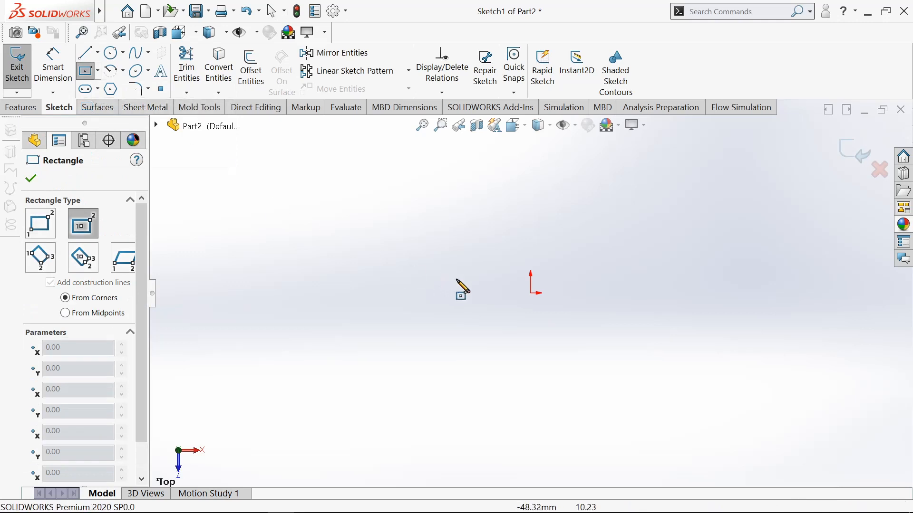
{"action": "left_click", "coordinate": [531, 293]}
{"action": "left_click", "coordinate": [340, 414]}
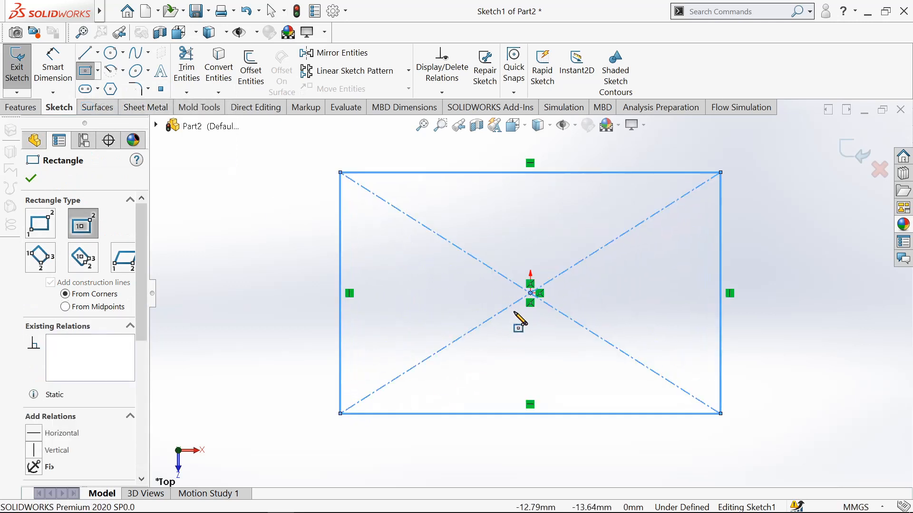
{"action": "left_click", "coordinate": [530, 292]}
{"action": "left_click", "coordinate": [383, 371]}
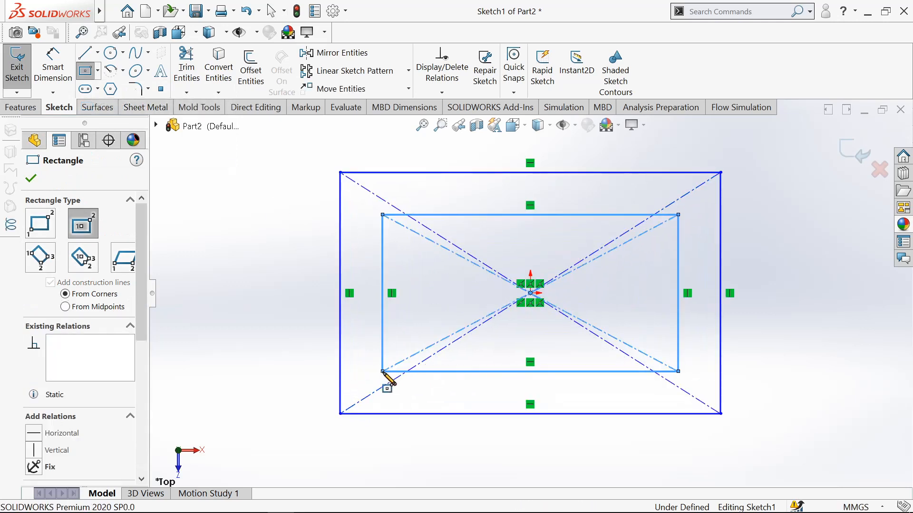
Dimension the outer rectangle to 80 mm high and 100 mm wide.
{"action": "left_click", "coordinate": [56, 69]}
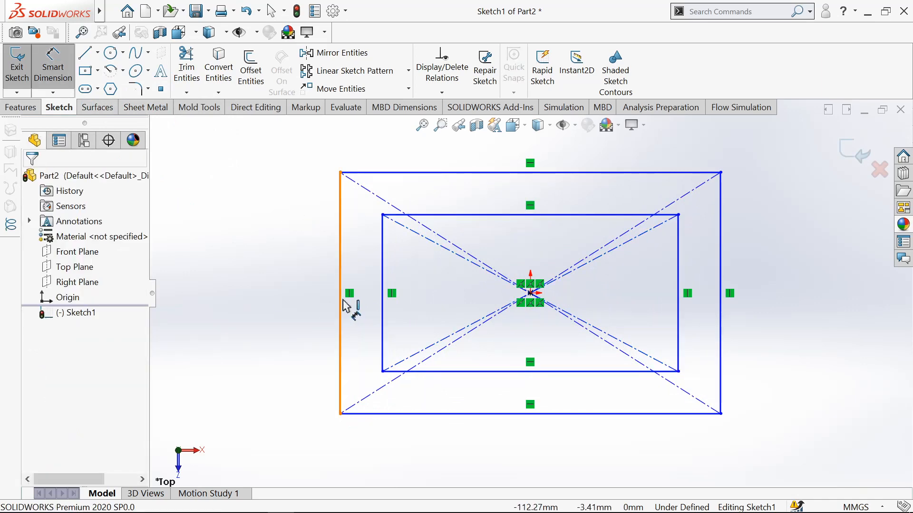
{"action": "left_click", "coordinate": [343, 301]}
{"action": "left_click", "coordinate": [273, 311]}
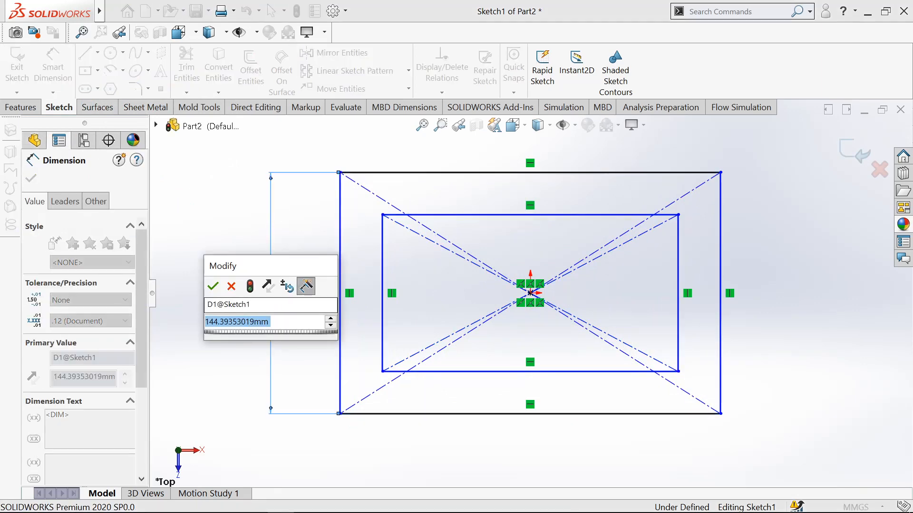
{"action": "type", "text": "80"}
{"action": "key", "text": "Return"}
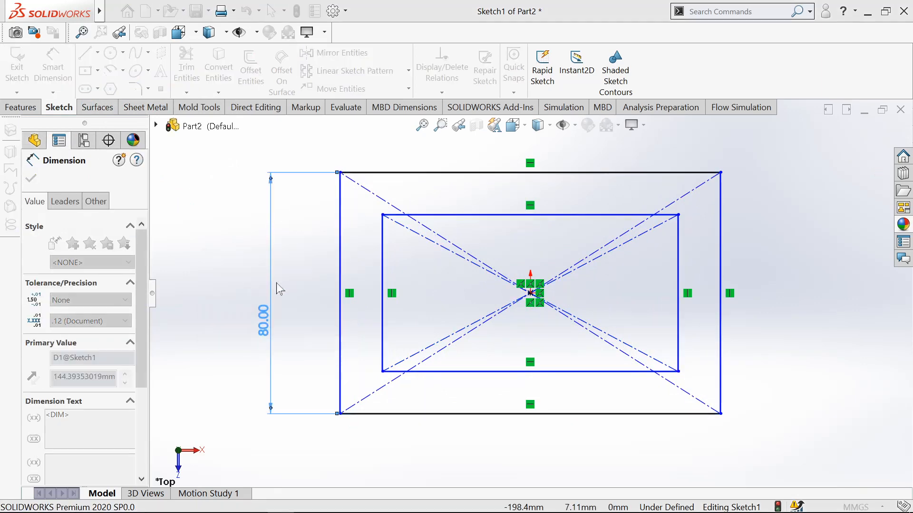
{"action": "left_click", "coordinate": [477, 171]}
{"action": "left_click", "coordinate": [478, 162]}
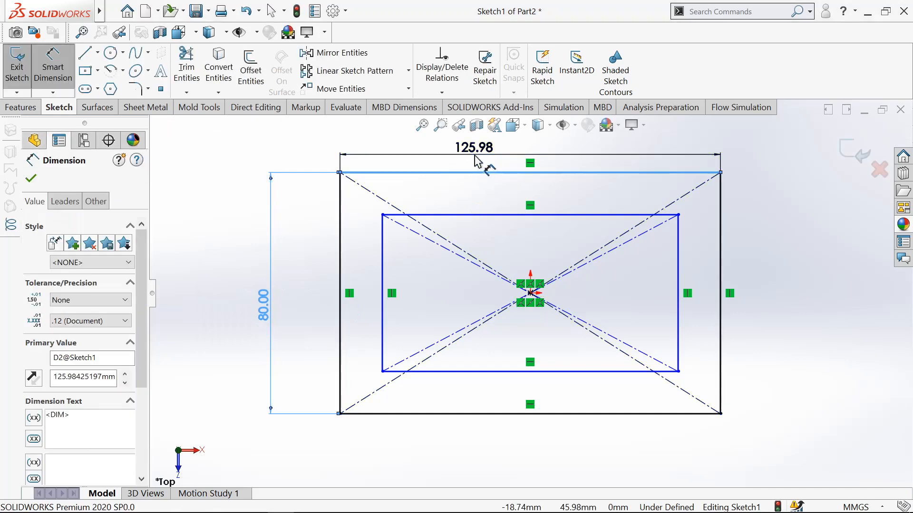
{"action": "type", "text": "100"}
{"action": "key", "text": "Return"}
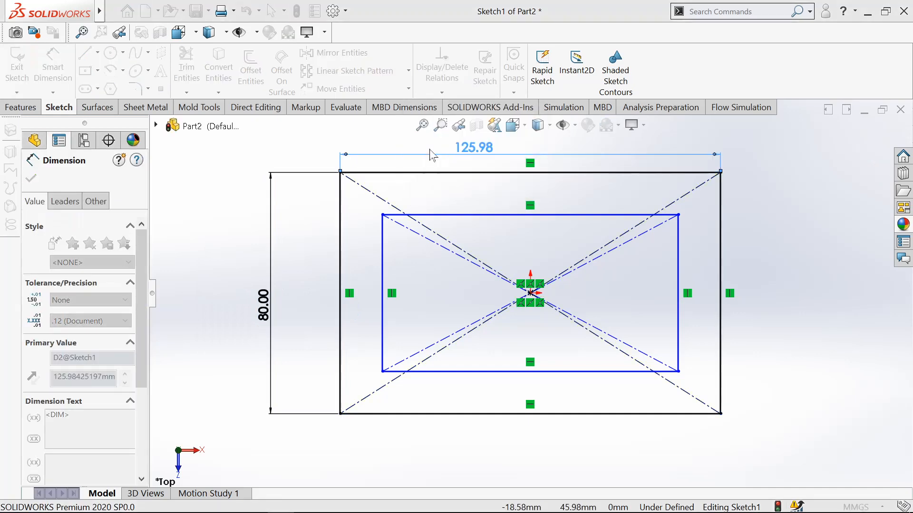
Dimension the inner rectangle's lower edge to a width of 76 mm.
{"action": "key", "text": "f"}
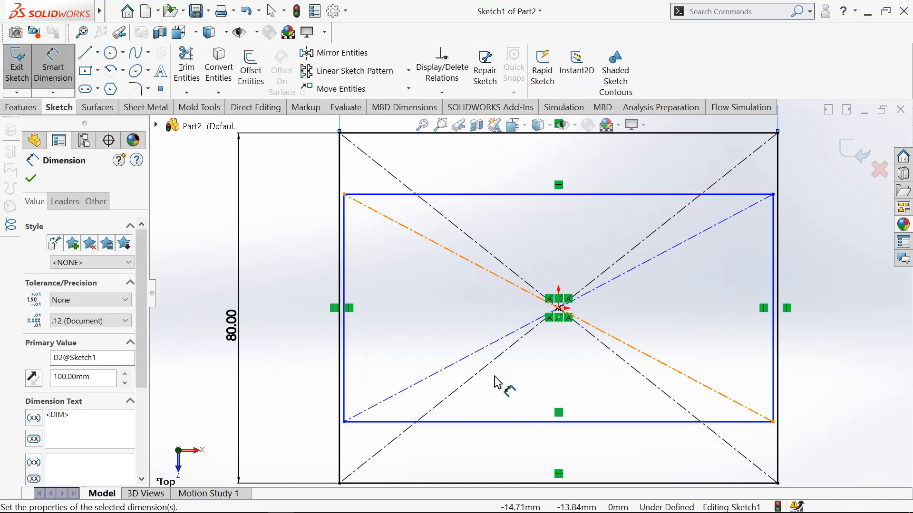
{"action": "left_click", "coordinate": [492, 421]}
{"action": "key", "text": "z"}
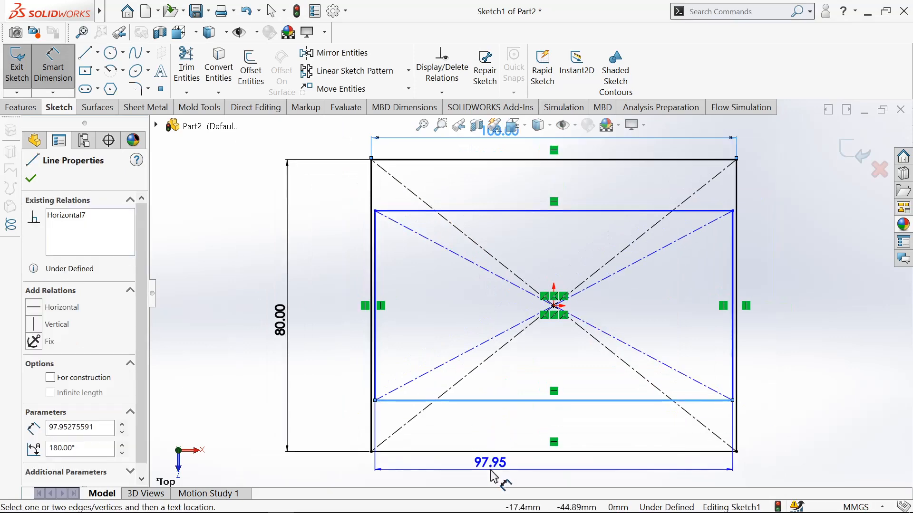
{"action": "left_click", "coordinate": [492, 475]}
{"action": "type", "text": "76"}
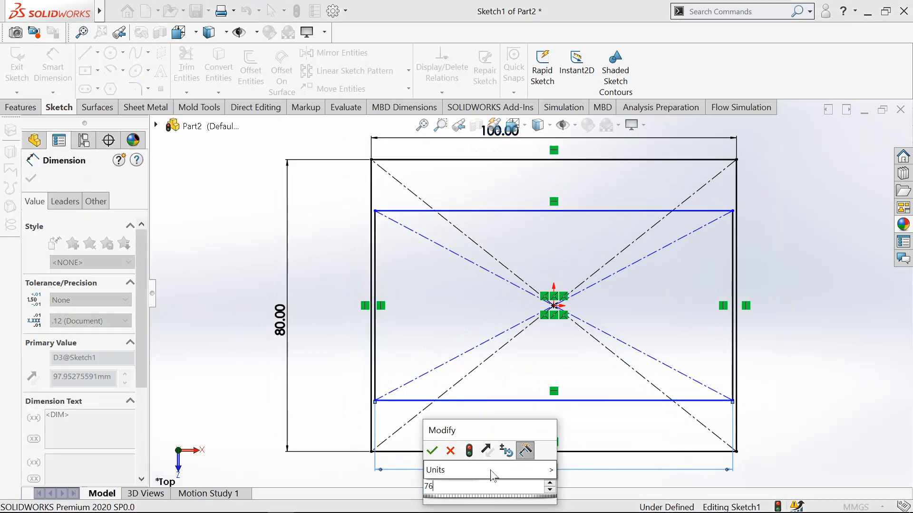
{"action": "left_click", "coordinate": [432, 450]}
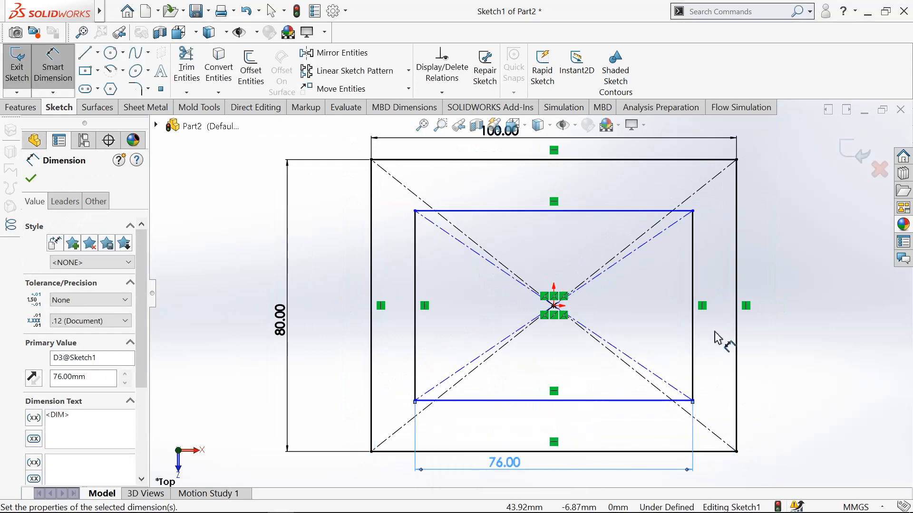
Dimension the inner rectangle's height to 50 mm and finish dimensioning.
{"action": "left_click", "coordinate": [692, 308]}
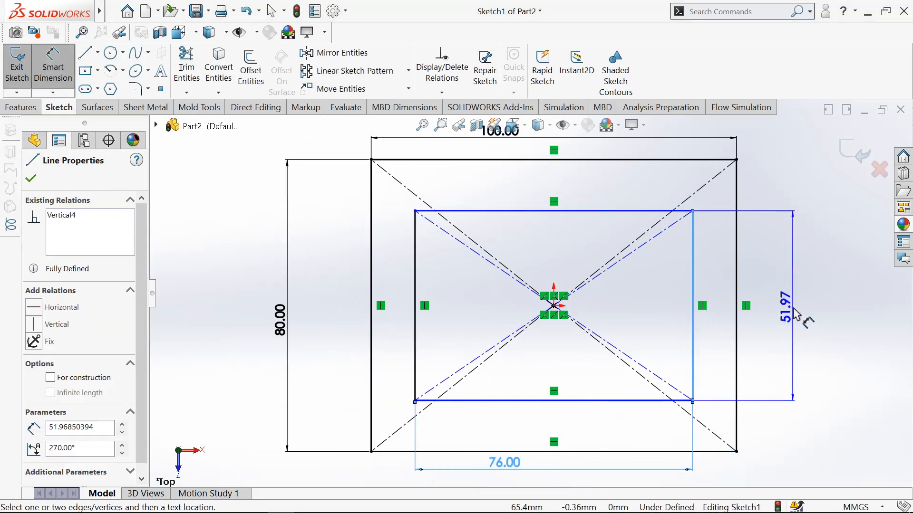
{"action": "left_click", "coordinate": [795, 313]}
{"action": "type", "text": "50"}
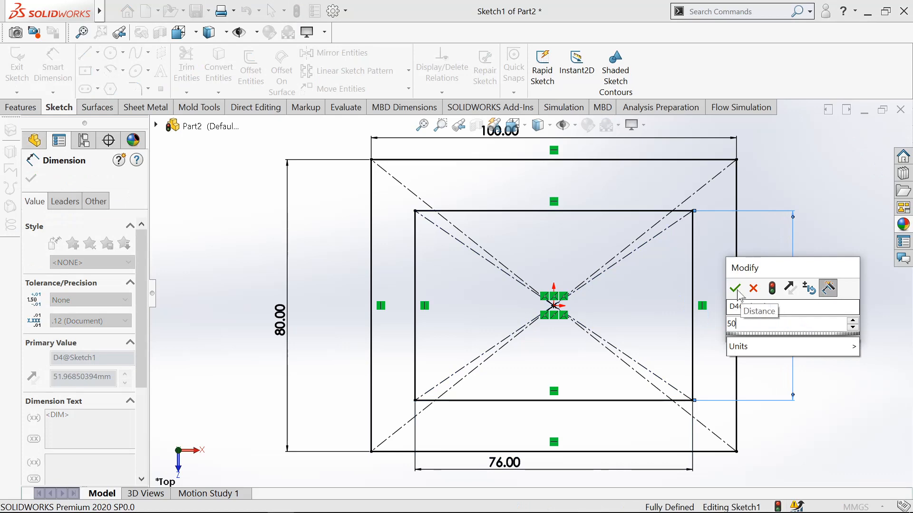
{"action": "left_click", "coordinate": [735, 288]}
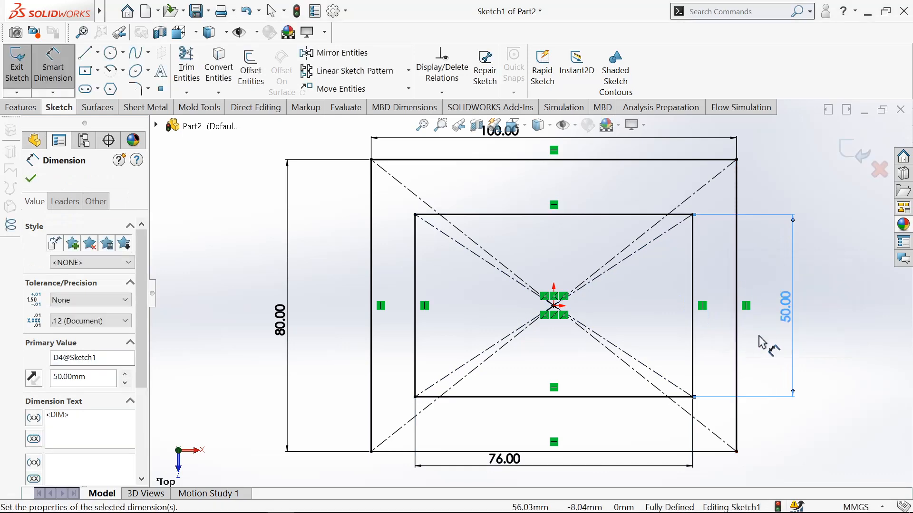
{"action": "scroll", "coordinate": [763, 342], "scroll_direction": "down", "scroll_amount": 2}
{"action": "key", "text": "f"}
{"action": "left_click", "coordinate": [31, 178]}
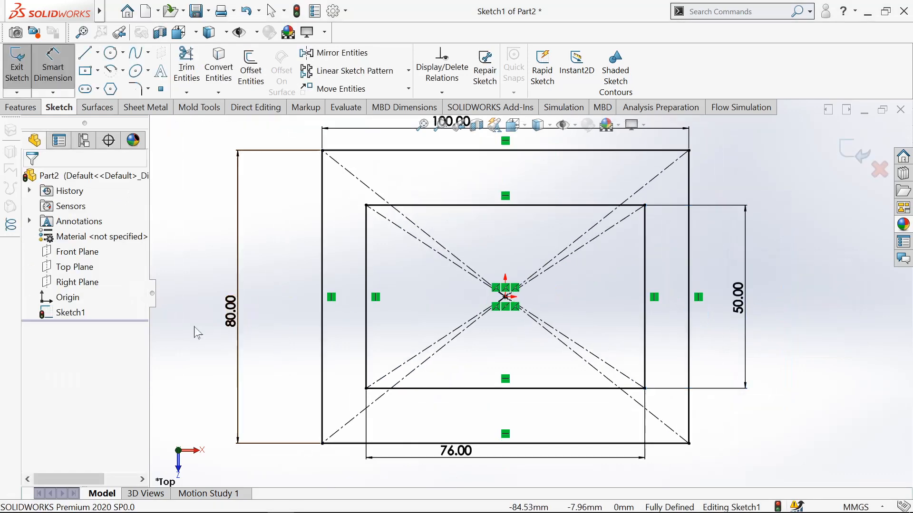
Round all four corners of the outer rectangle with 6 mm sketch fillets.
{"action": "left_click", "coordinate": [137, 89]}
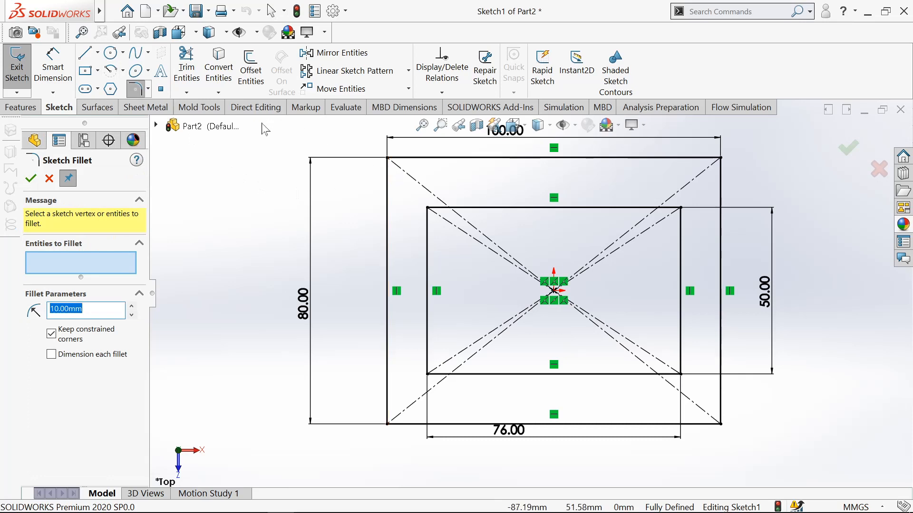
{"action": "left_click_drag", "start_coordinate": [358, 138], "coordinate": [416, 439]}
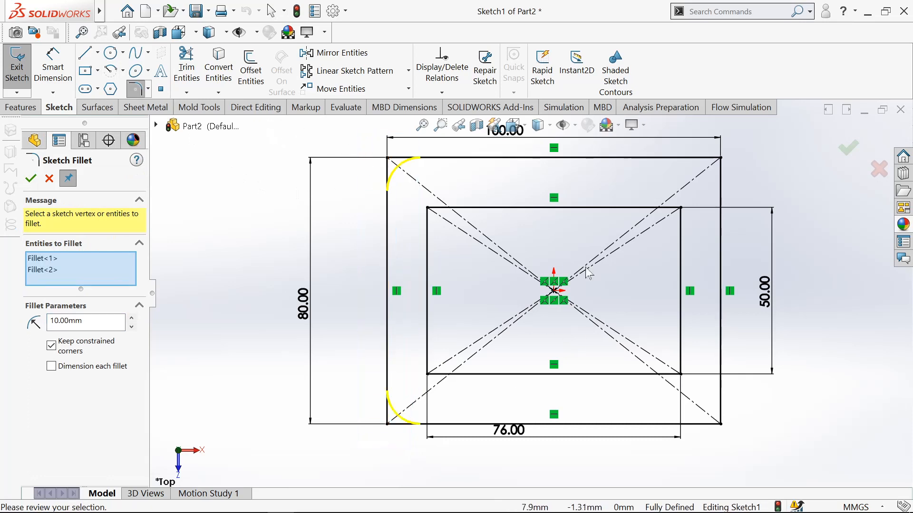
{"action": "left_click_drag", "start_coordinate": [744, 429], "coordinate": [759, 473]}
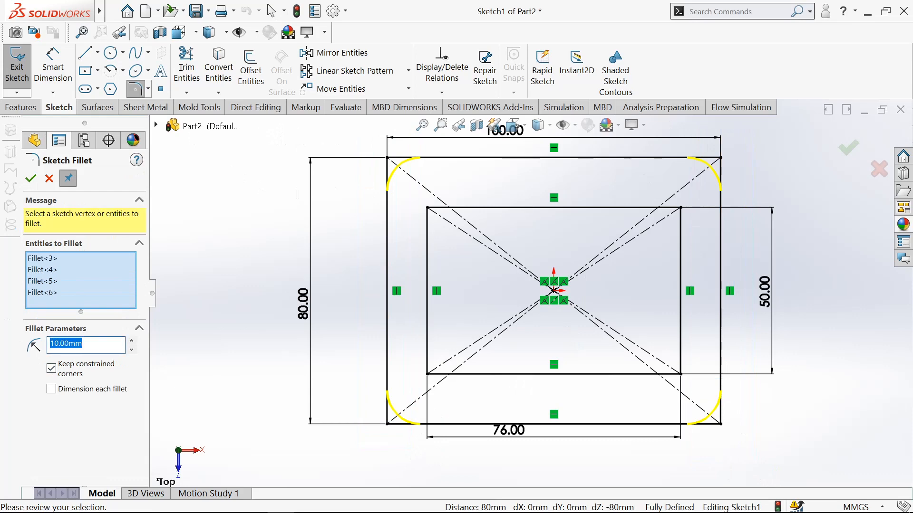
{"action": "left_click", "coordinate": [31, 179]}
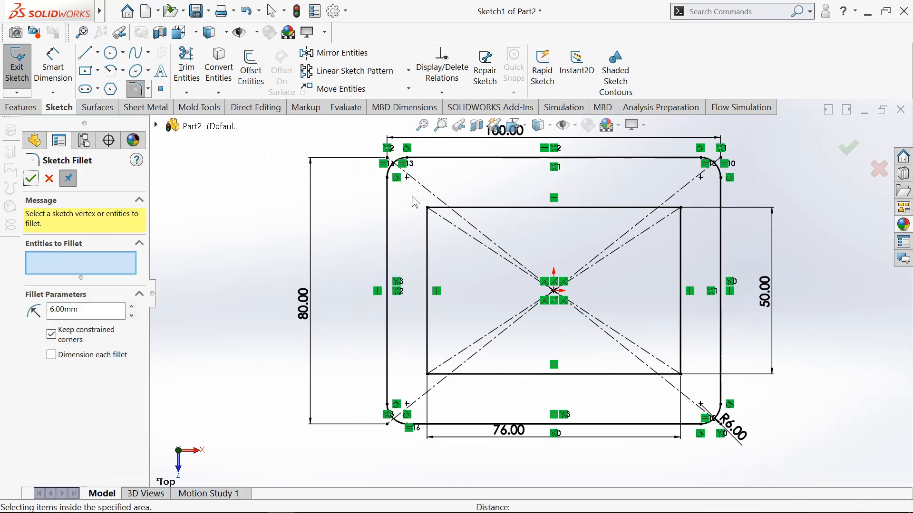
Round all four corners of the inner rectangle with 8 mm sketch fillets.
{"action": "left_click_drag", "start_coordinate": [412, 195], "coordinate": [702, 402]}
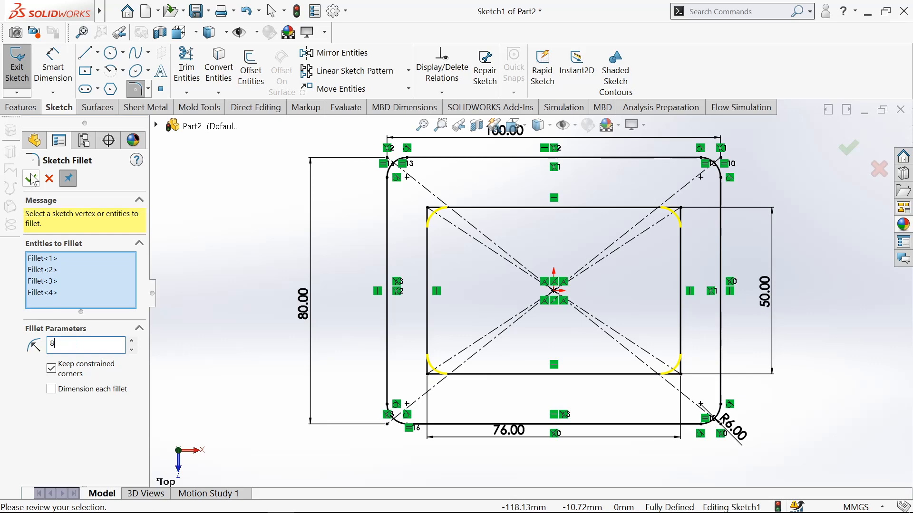
{"action": "left_click", "coordinate": [32, 179]}
{"action": "key", "text": "f"}
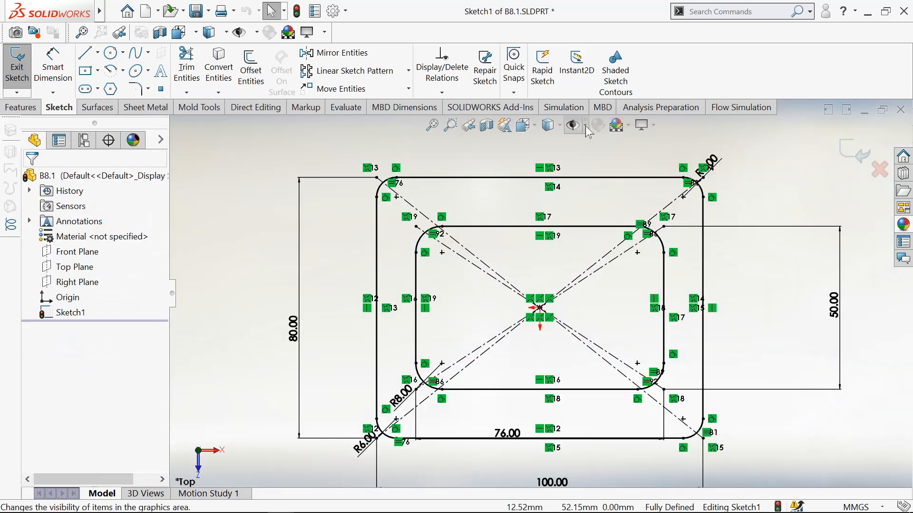
Hide the sketch relations and sketch a U-shaped notch from the outer upper edge, with sides about 8 mm long and an arc radius of about 4.4 mm.
{"action": "left_click", "coordinate": [576, 125]}
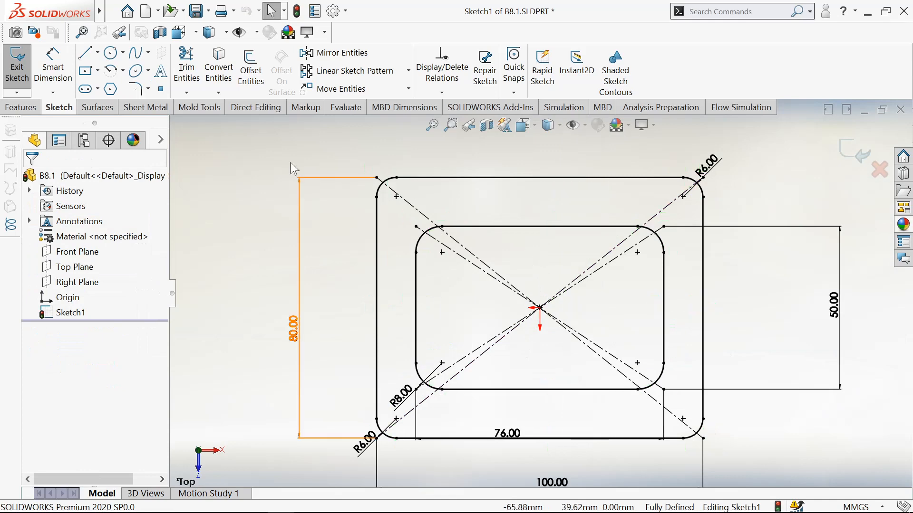
{"action": "left_click", "coordinate": [84, 56]}
{"action": "scroll", "coordinate": [526, 238], "scroll_direction": "down", "scroll_amount": 3}
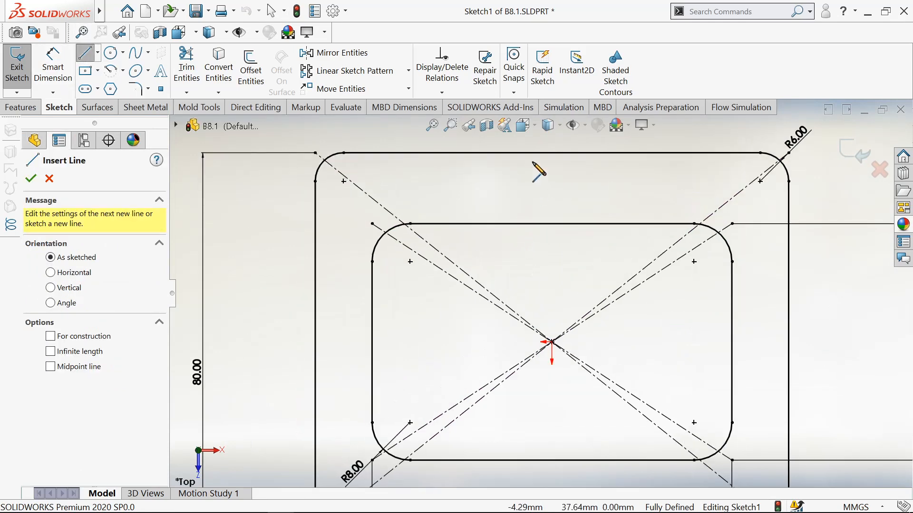
{"action": "left_click", "coordinate": [539, 153]}
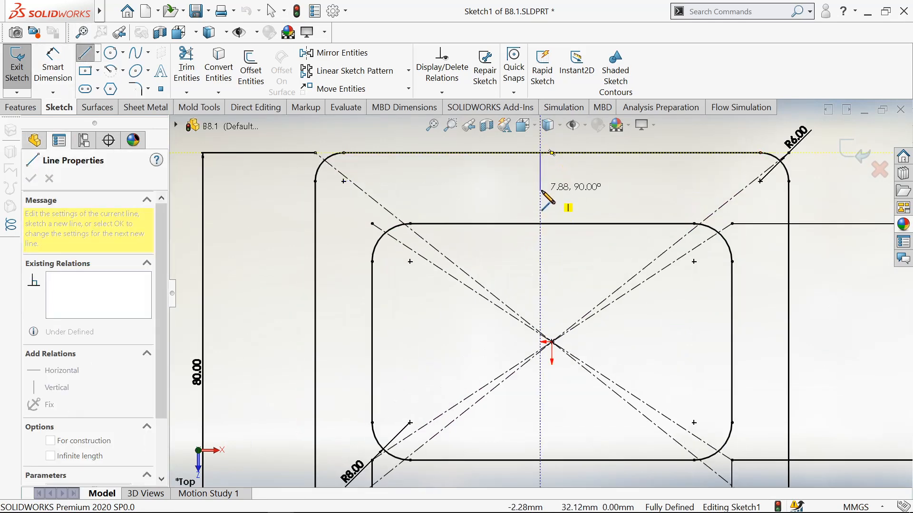
{"action": "left_click", "coordinate": [540, 190]}
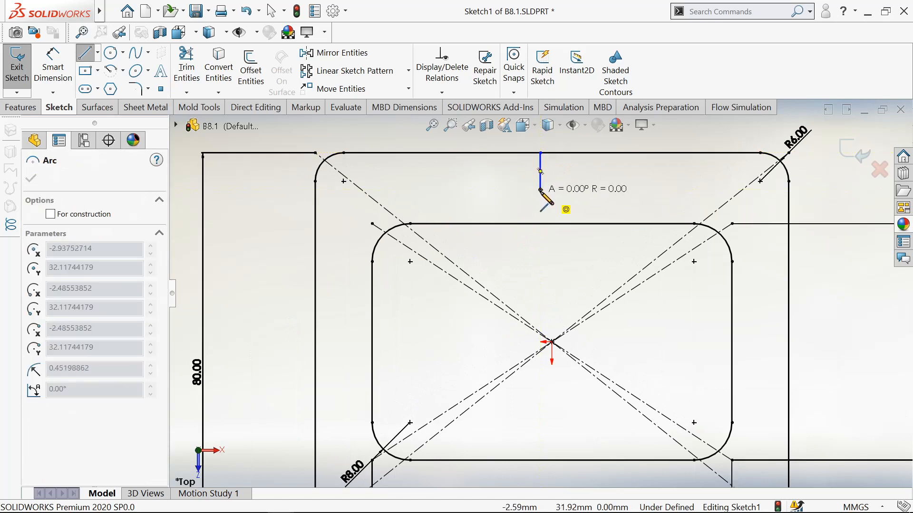
{"action": "left_click", "coordinate": [583, 191]}
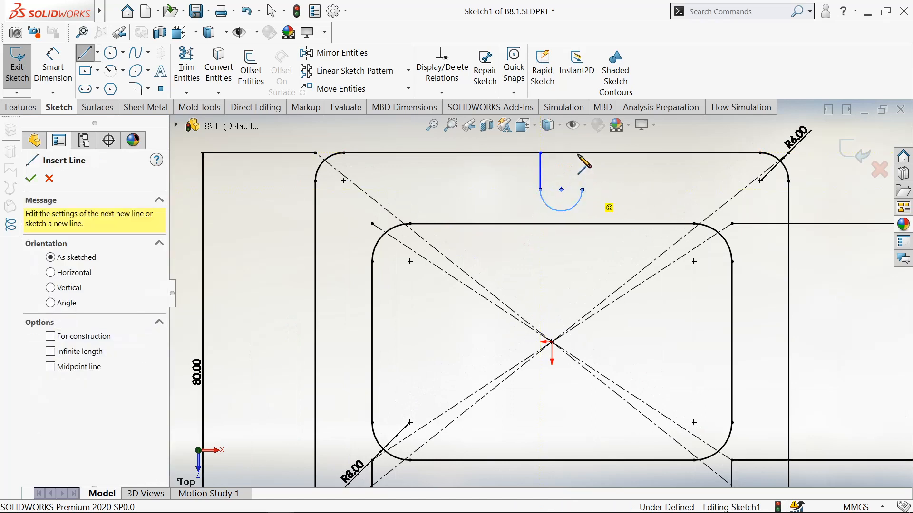
{"action": "left_click", "coordinate": [582, 153]}
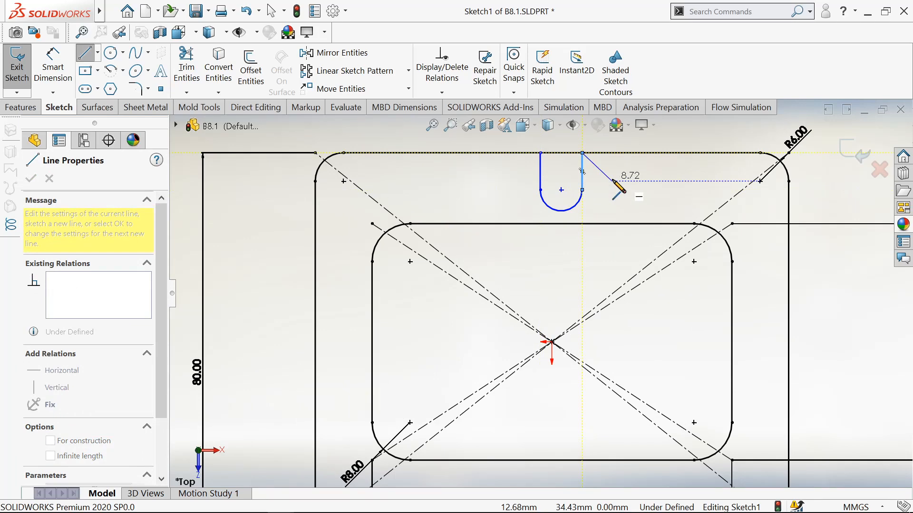
{"action": "key", "text": "Escape"}
Dimension the radius of the notch's rounded end to 2.5 mm.
{"action": "scroll", "coordinate": [594, 180], "scroll_direction": "down", "scroll_amount": 1}
{"action": "left_click", "coordinate": [61, 66]}
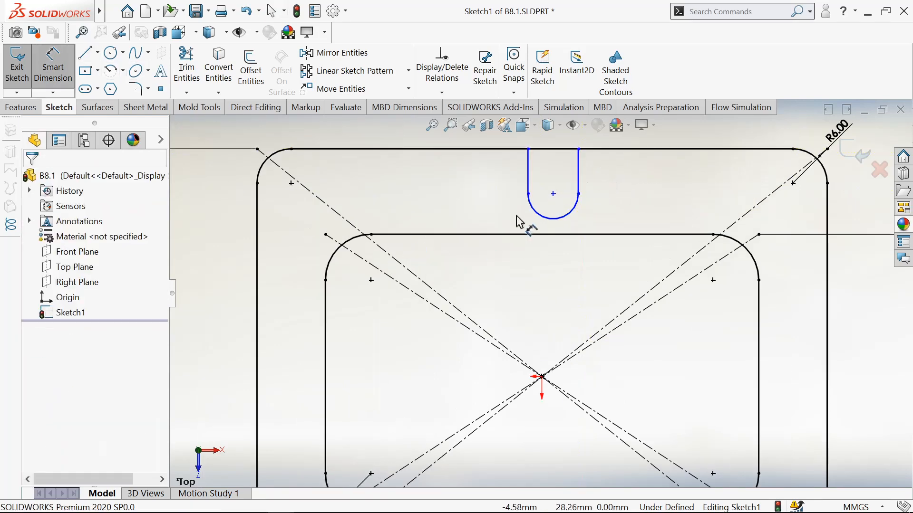
{"action": "left_click", "coordinate": [511, 216]}
{"action": "left_click", "coordinate": [469, 264]}
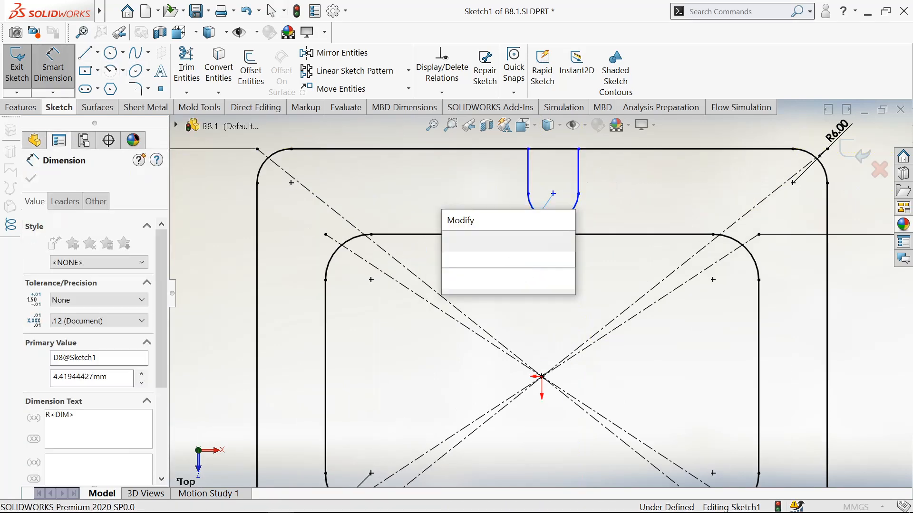
{"action": "type", "text": "2.5"}
{"action": "key", "text": "Return"}
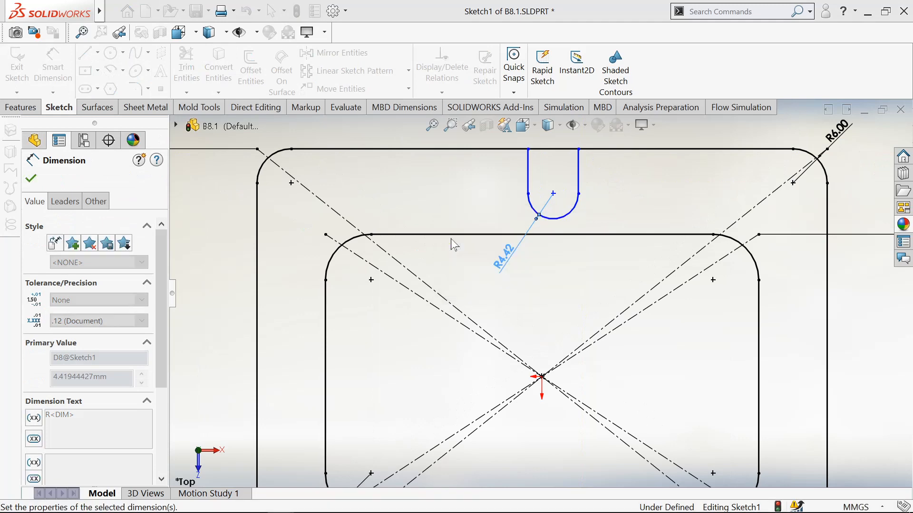
Dimension the horizontal distance from the notch's left side to the origin as 2.5 mm.
{"action": "scroll", "coordinate": [504, 186], "scroll_direction": "down", "scroll_amount": 1}
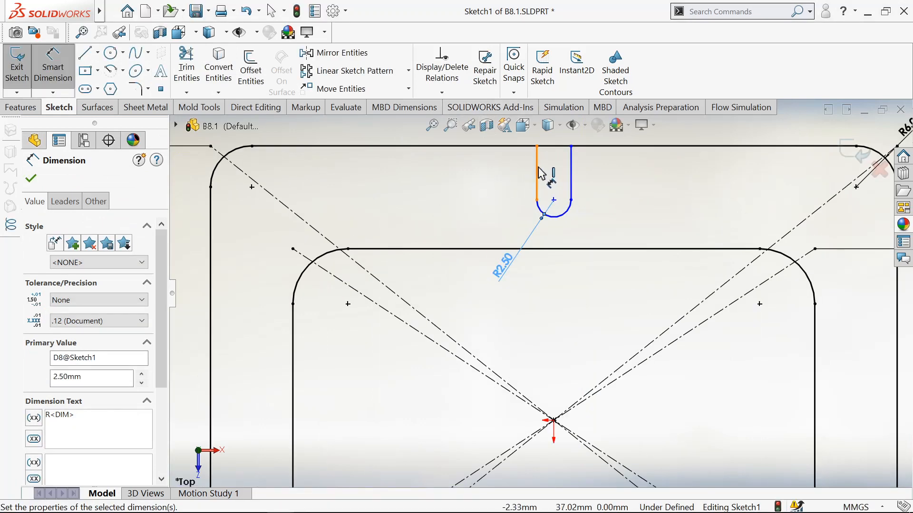
{"action": "left_click", "coordinate": [537, 173]}
{"action": "left_click", "coordinate": [553, 420]}
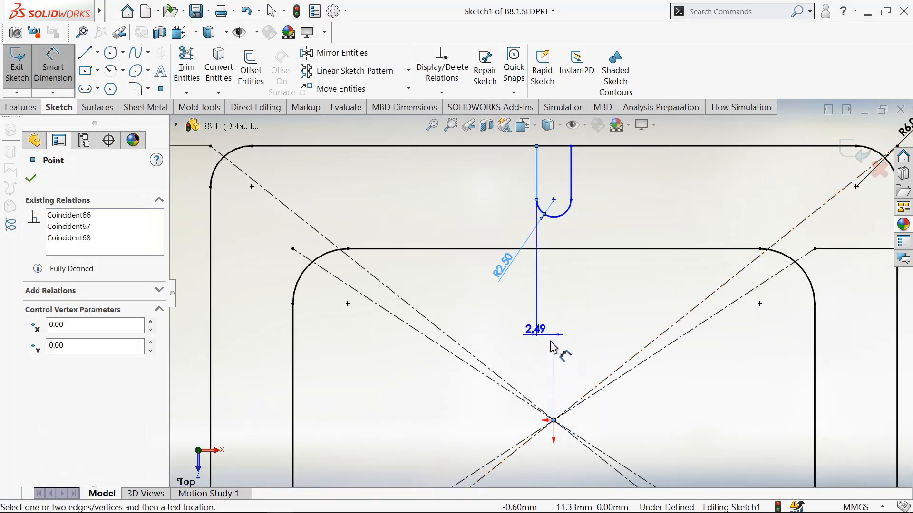
{"action": "left_click", "coordinate": [551, 347]}
{"action": "type", "text": "2"}
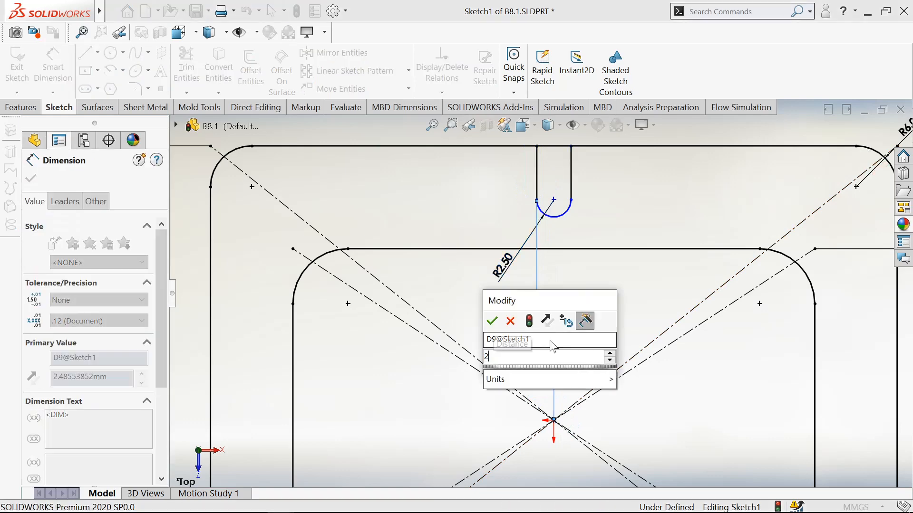
{"action": "type", "text": ".5"}
{"action": "left_click", "coordinate": [492, 321]}
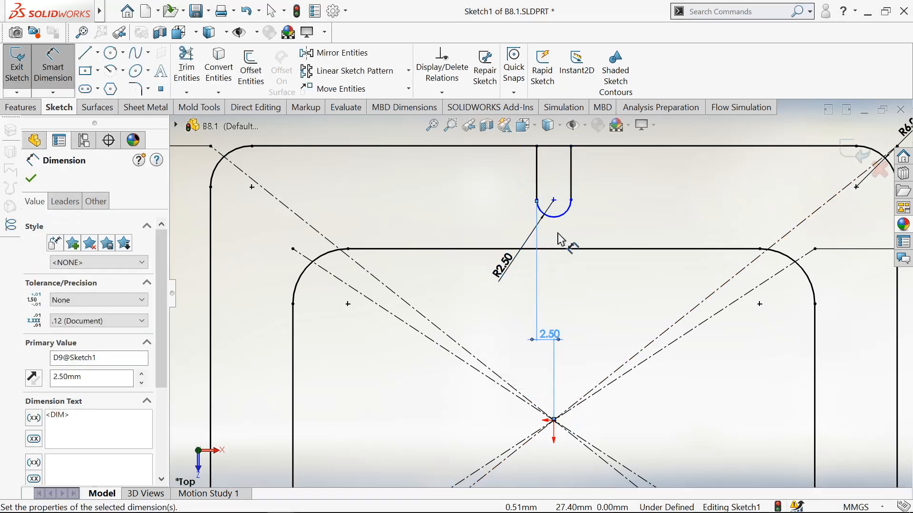
Dimension the distance from the notch arc's centre to the outer upper edge as 6 mm.
{"action": "left_click", "coordinate": [554, 200]}
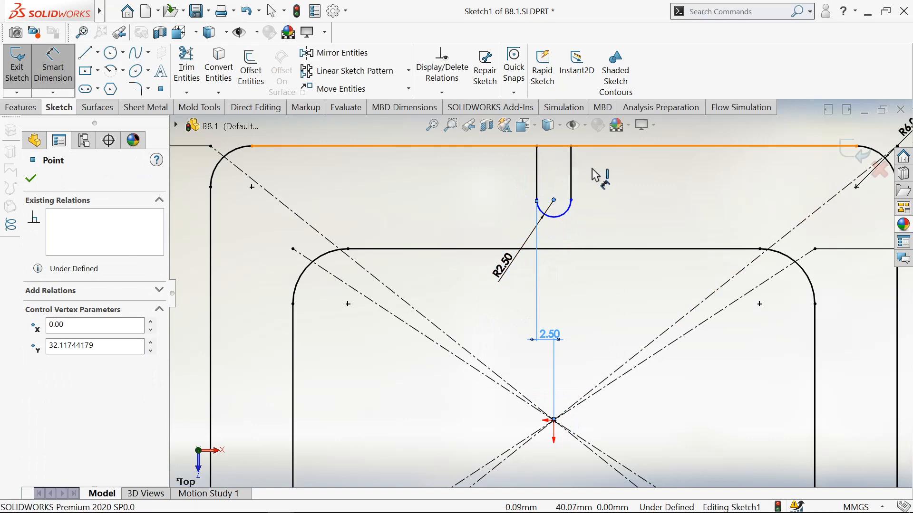
{"action": "left_click", "coordinate": [594, 147]}
{"action": "left_click", "coordinate": [639, 182]}
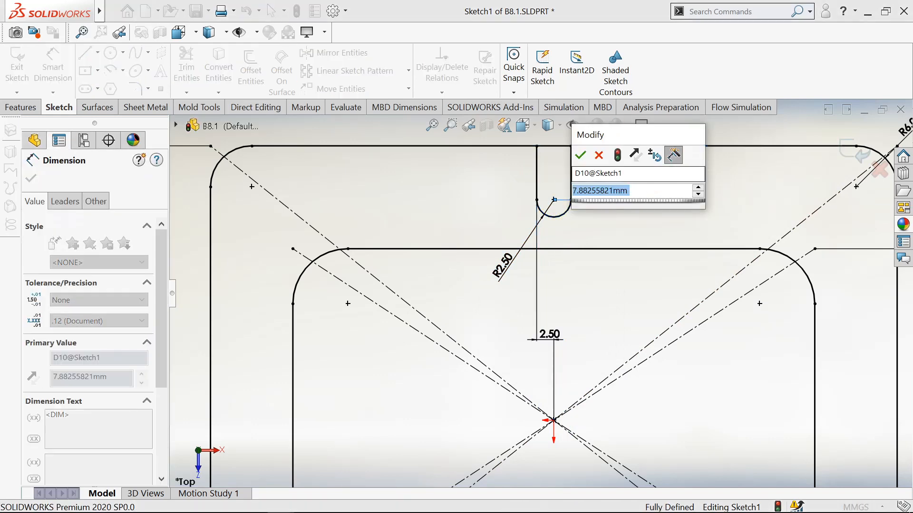
{"action": "left_click", "coordinate": [580, 151]}
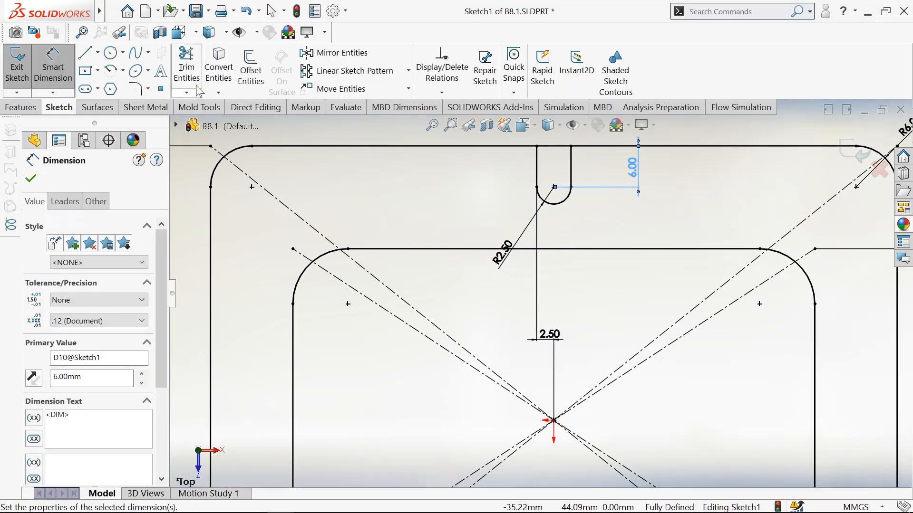
Trim away the segment of the outer upper edge that spans the notch opening.
{"action": "left_click", "coordinate": [187, 71]}
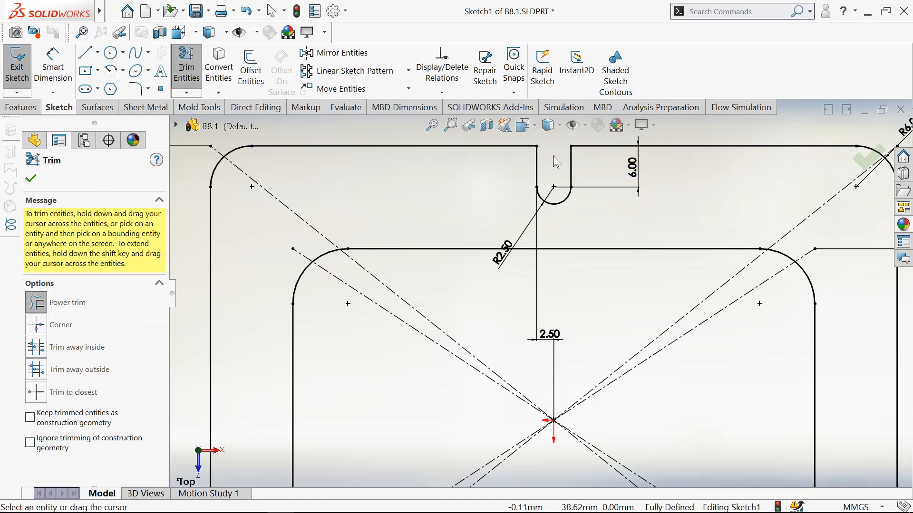
{"action": "left_click", "coordinate": [30, 177]}
{"action": "key", "text": "f"}
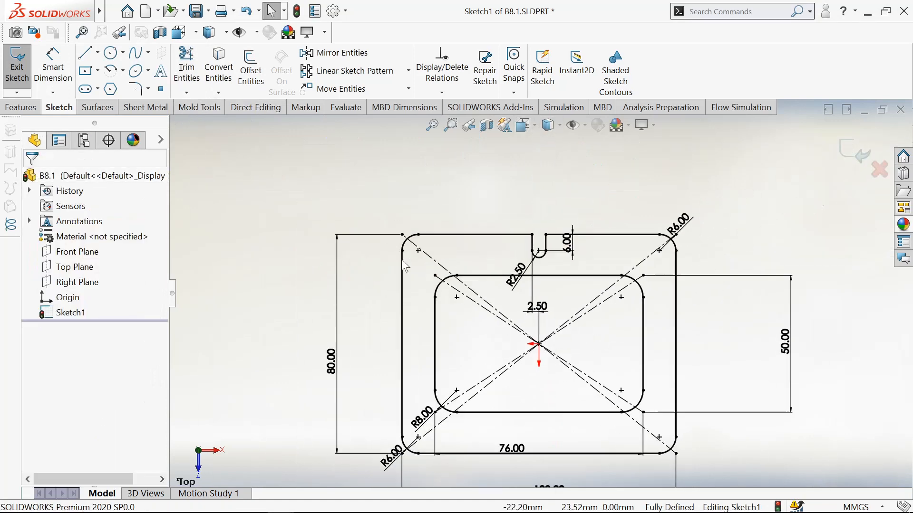
Sketch a corner rectangle about 55.5 × 8 mm standing on the outer lower edge, below the inner opening.
{"action": "scroll", "coordinate": [488, 480], "scroll_direction": "down", "scroll_amount": 2}
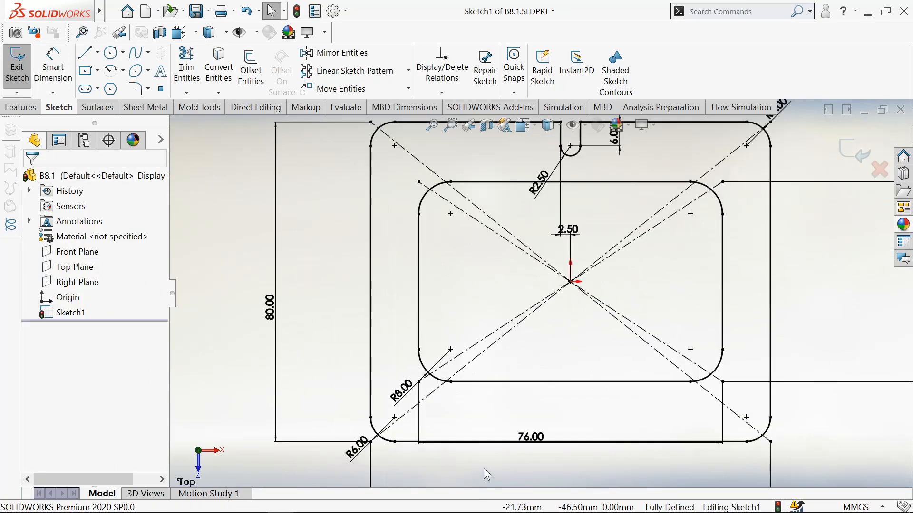
{"action": "left_click", "coordinate": [98, 72]}
{"action": "left_click", "coordinate": [138, 88]}
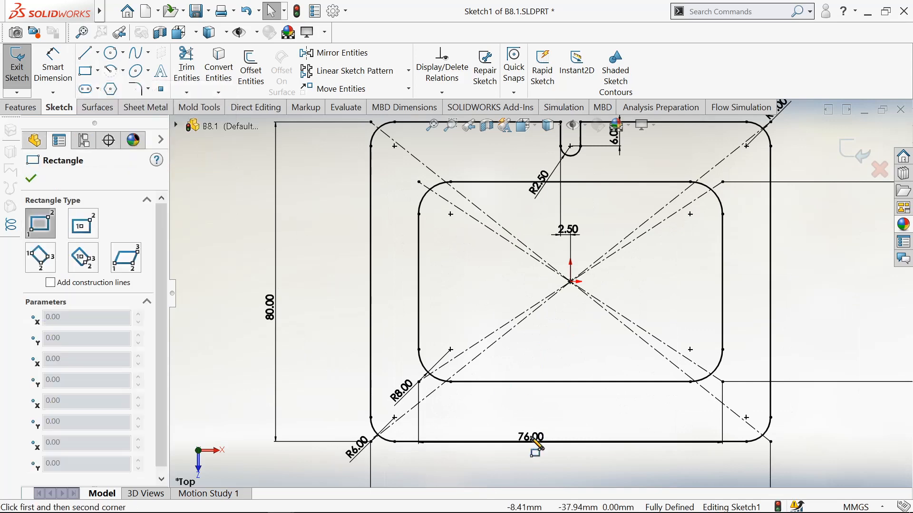
{"action": "left_click", "coordinate": [455, 442]}
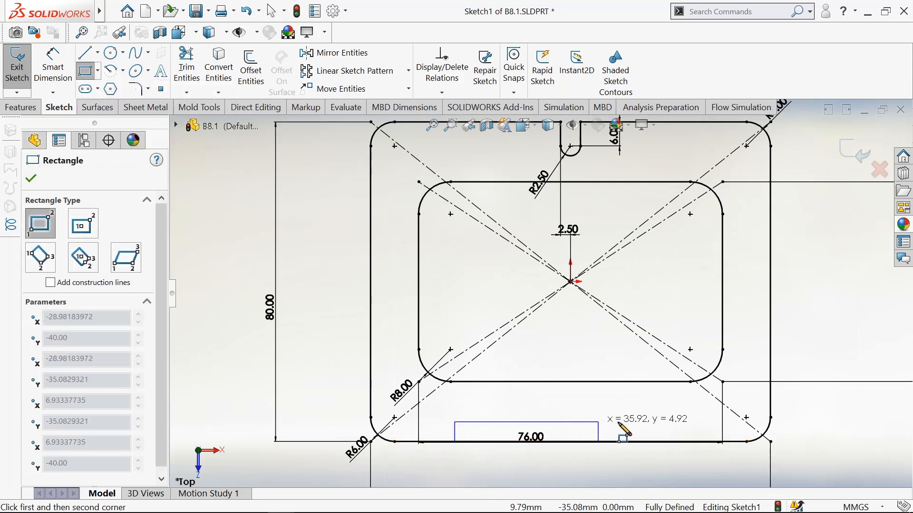
{"action": "left_click", "coordinate": [676, 410]}
Sketch two vertical lines across the lower rectangle, one near each end, from its upper side to the outer lower edge.
{"action": "scroll", "coordinate": [669, 432], "scroll_direction": "down", "scroll_amount": 3}
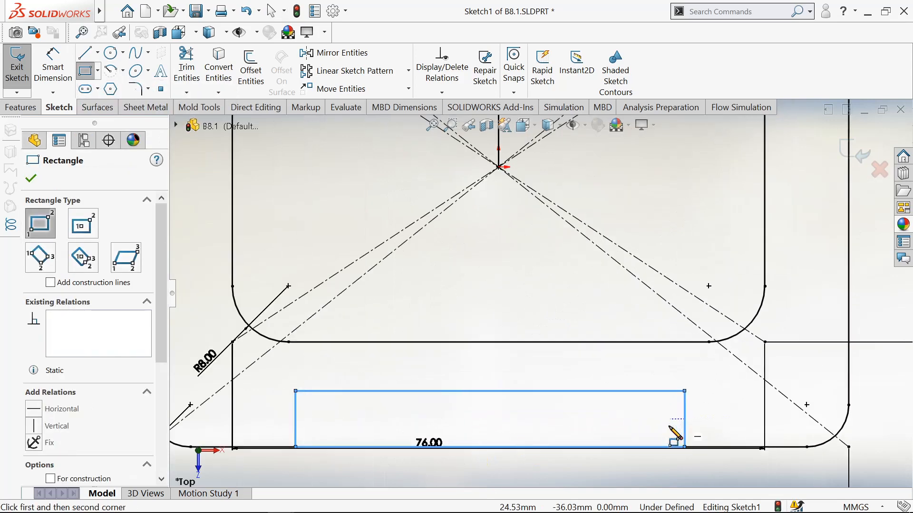
{"action": "left_click", "coordinate": [86, 54]}
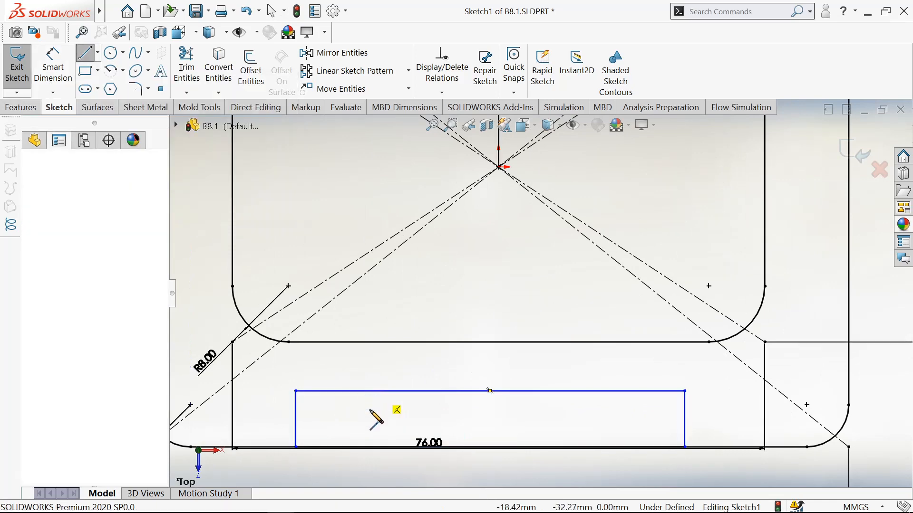
{"action": "left_click", "coordinate": [369, 391]}
{"action": "left_click", "coordinate": [370, 447]}
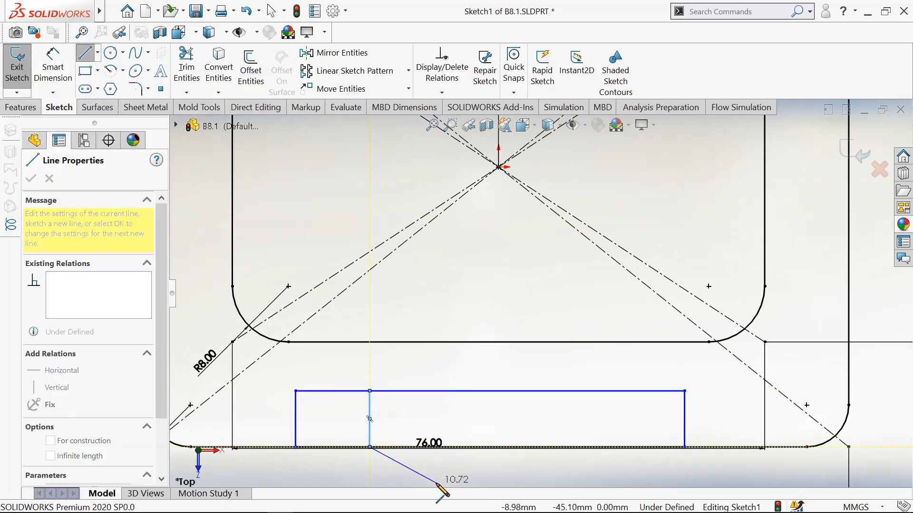
{"action": "key", "text": "Escape"}
{"action": "left_click", "coordinate": [85, 55]}
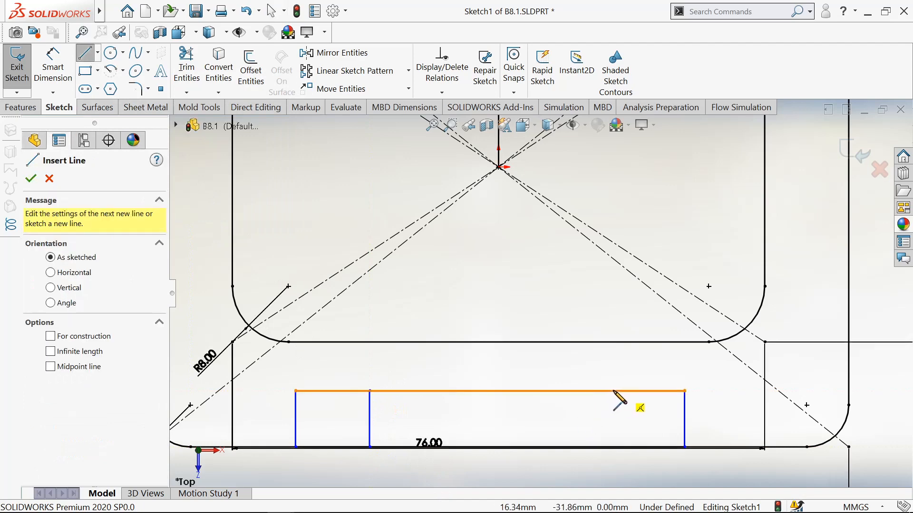
{"action": "left_click", "coordinate": [612, 391]}
{"action": "left_click", "coordinate": [613, 447]}
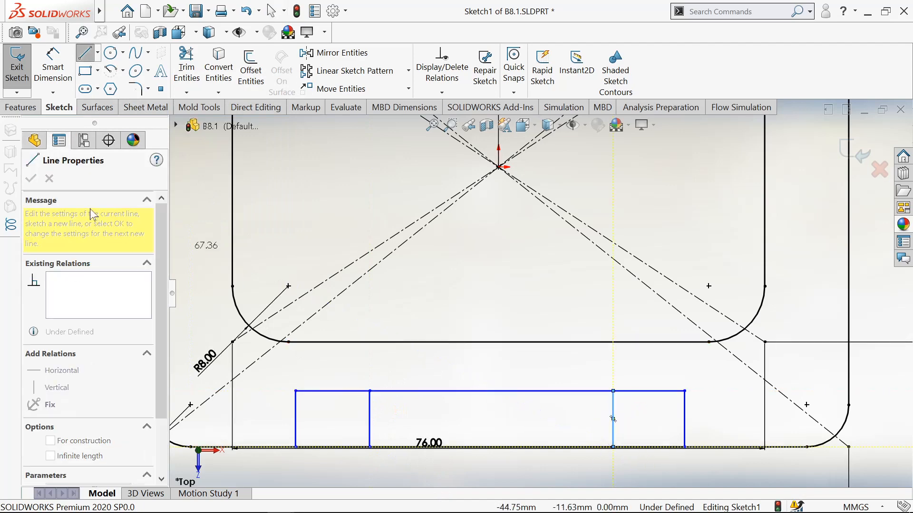
{"action": "key", "text": "Escape"}
Dimension the width of the lower rectangle's upper side to 72 mm.
{"action": "key", "text": "z"}
{"action": "key", "text": "z"}
{"action": "left_click", "coordinate": [53, 67]}
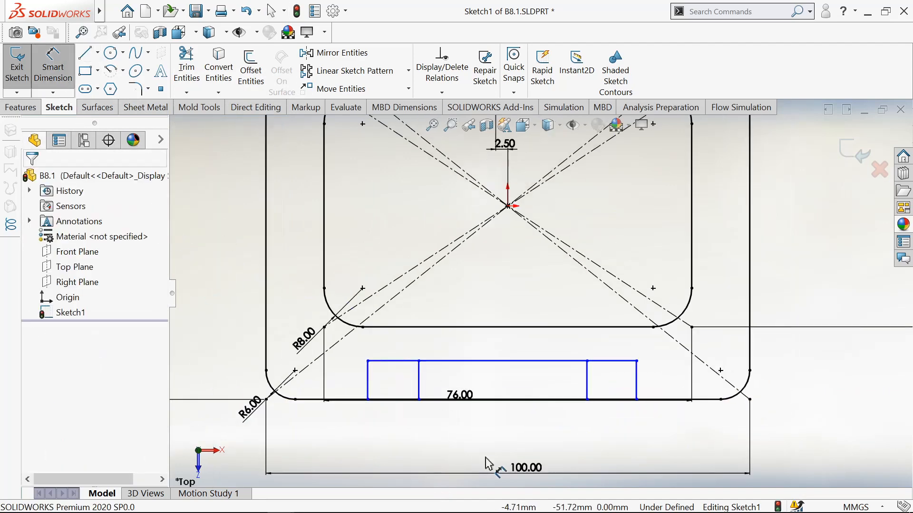
{"action": "scroll", "coordinate": [473, 401], "scroll_direction": "down", "scroll_amount": 1}
{"action": "left_click", "coordinate": [468, 344]}
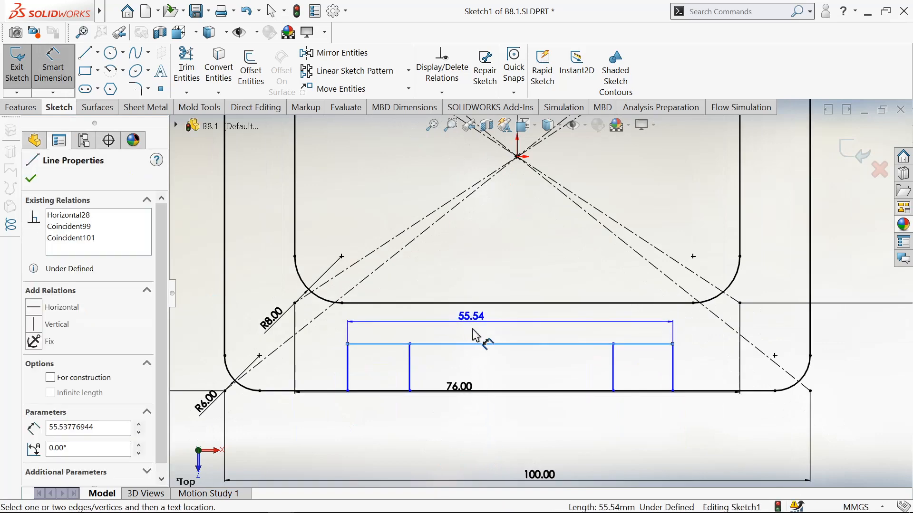
{"action": "left_click", "coordinate": [471, 321]}
{"action": "type", "text": "72"}
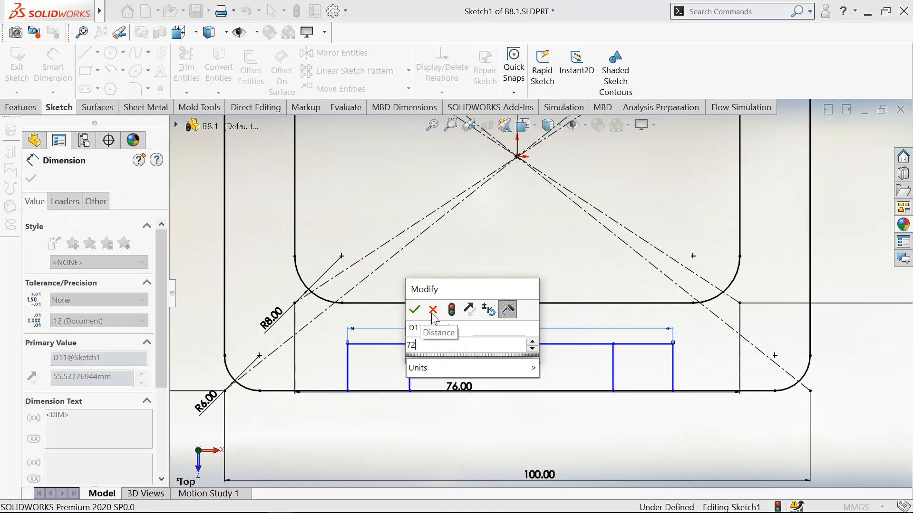
{"action": "left_click", "coordinate": [414, 310]}
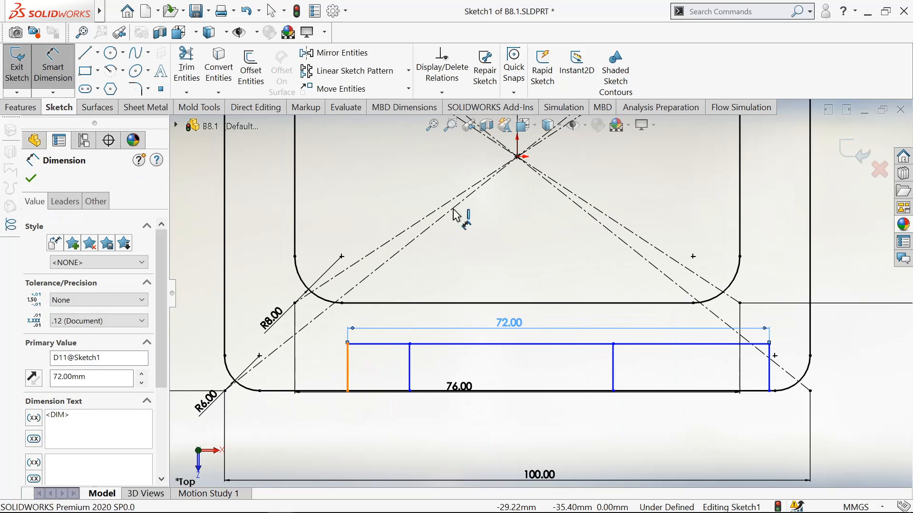
Dimension the horizontal distance from the lower rectangle's left side to the origin as 36 mm.
{"action": "left_click", "coordinate": [517, 156]}
{"action": "left_click", "coordinate": [482, 263]}
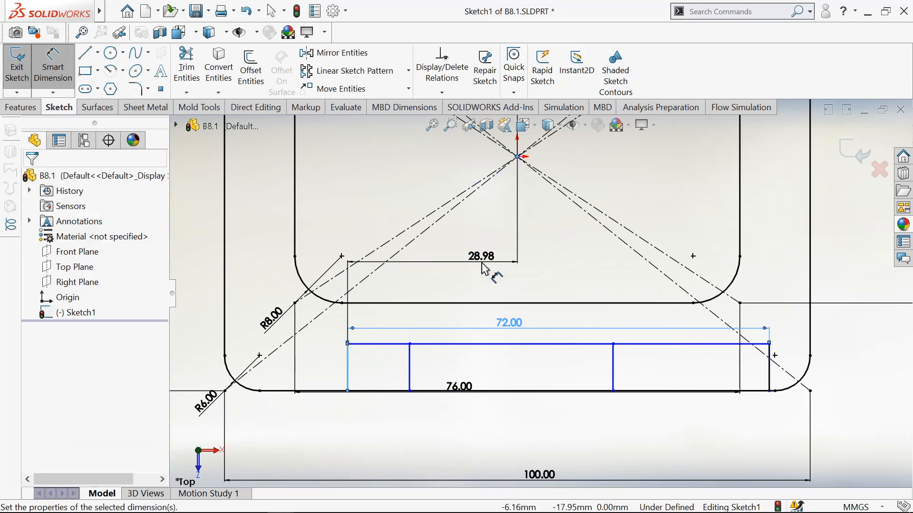
{"action": "type", "text": "36"}
{"action": "left_click", "coordinate": [423, 241]}
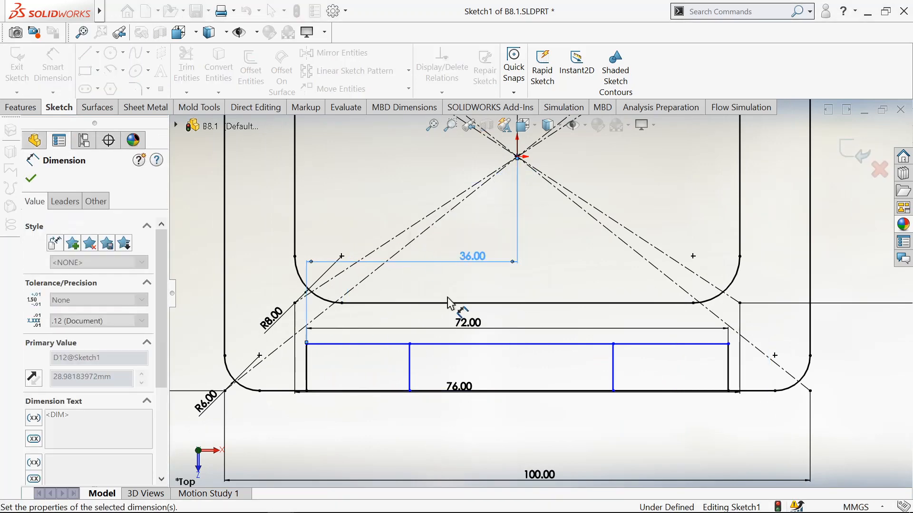
Dimension the lower rectangle's height to 10 mm between its upper side and the outer lower edge.
{"action": "scroll", "coordinate": [451, 366], "scroll_direction": "down", "scroll_amount": 1}
{"action": "left_click", "coordinate": [402, 344]}
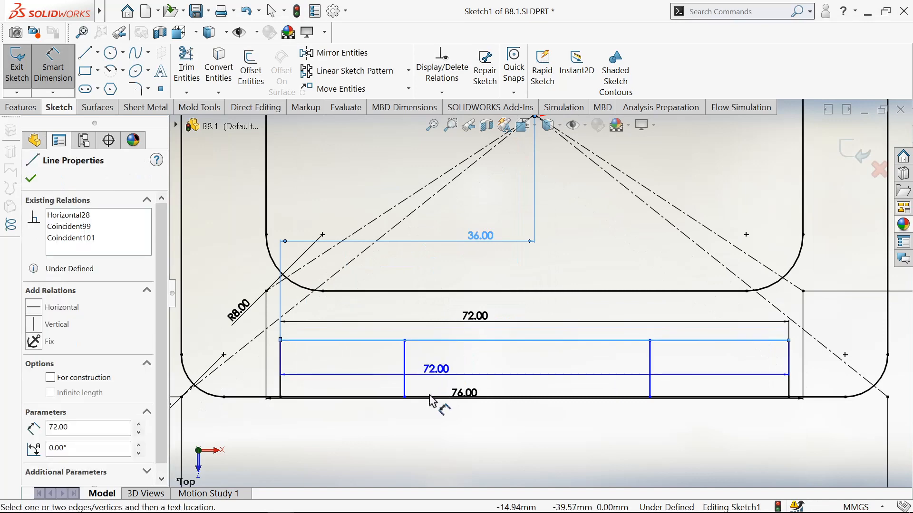
{"action": "left_click", "coordinate": [433, 399]}
{"action": "left_click", "coordinate": [442, 368]}
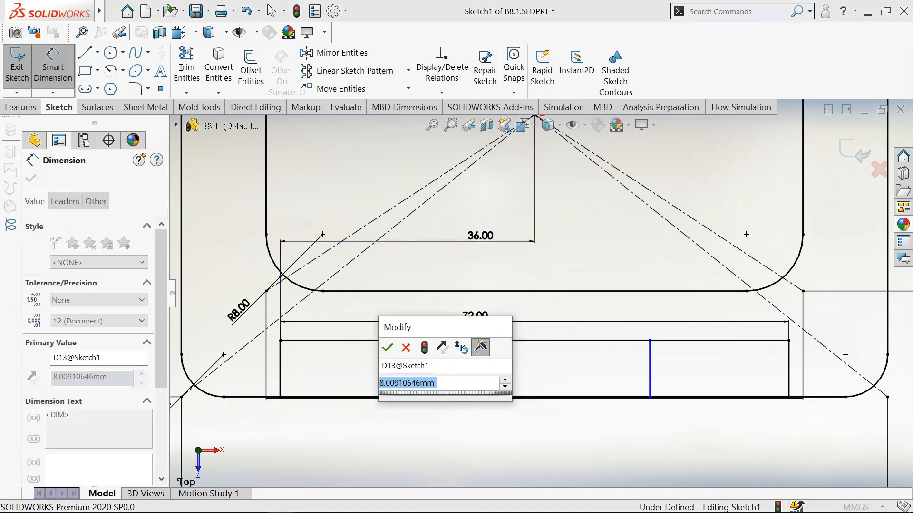
{"action": "type", "text": "10"}
{"action": "left_click", "coordinate": [390, 352]}
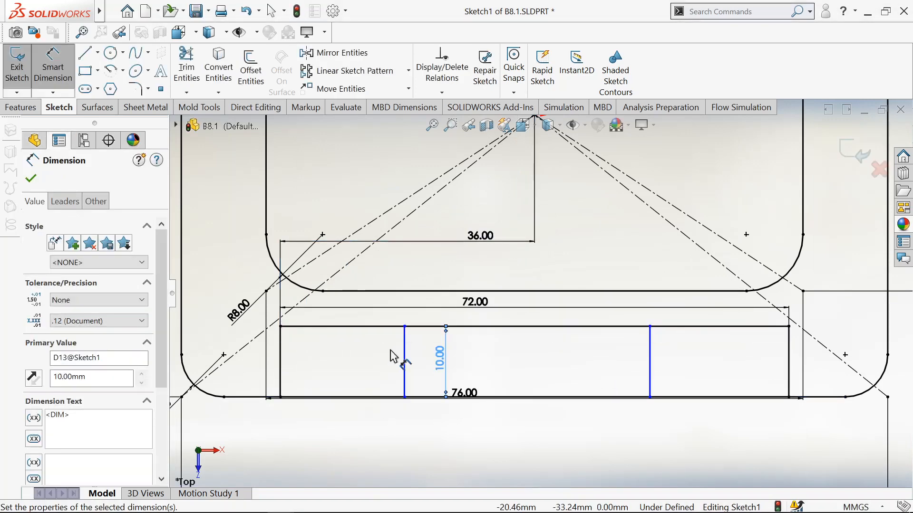
Dimension the left inner vertical line 10 mm from the lower rectangle's left side.
{"action": "left_click", "coordinate": [404, 367]}
{"action": "left_click", "coordinate": [281, 366]}
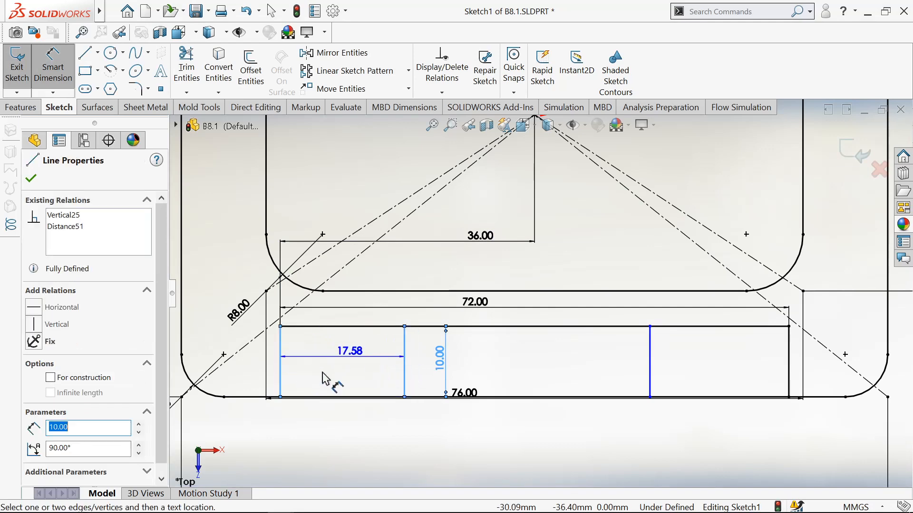
{"action": "left_click", "coordinate": [328, 376]}
{"action": "type", "text": "10"}
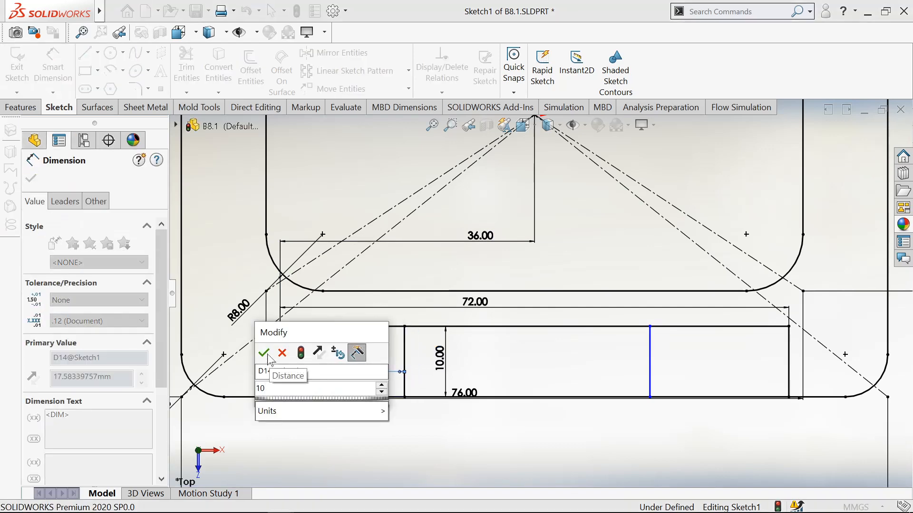
{"action": "left_click", "coordinate": [264, 353]}
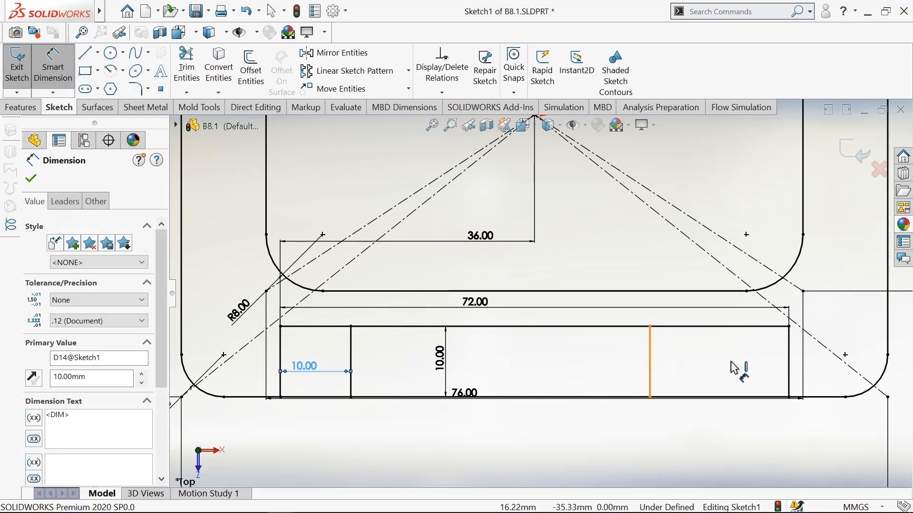
Dimension the right inner vertical line 10 mm from the lower rectangle's right side and finish dimensioning.
{"action": "left_click", "coordinate": [649, 365]}
{"action": "left_click", "coordinate": [789, 363]}
{"action": "left_click", "coordinate": [724, 364]}
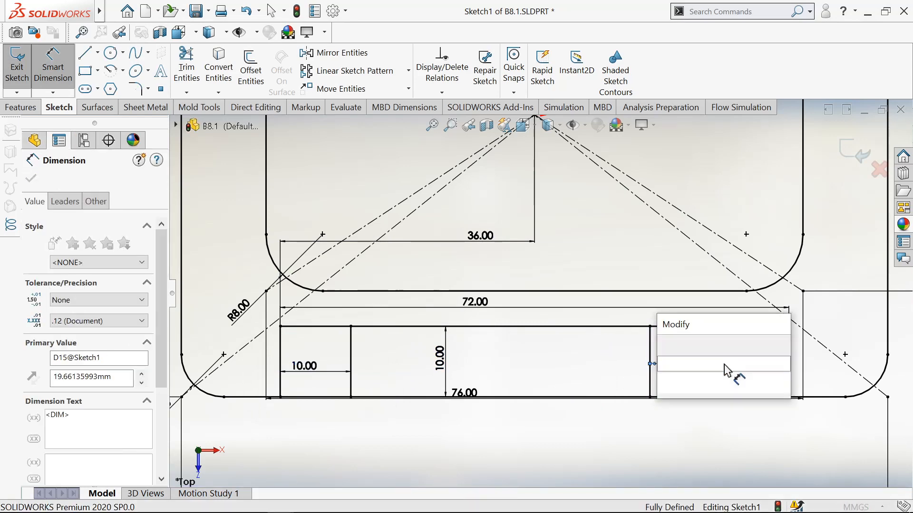
{"action": "type", "text": "10"}
{"action": "left_click", "coordinate": [666, 344]}
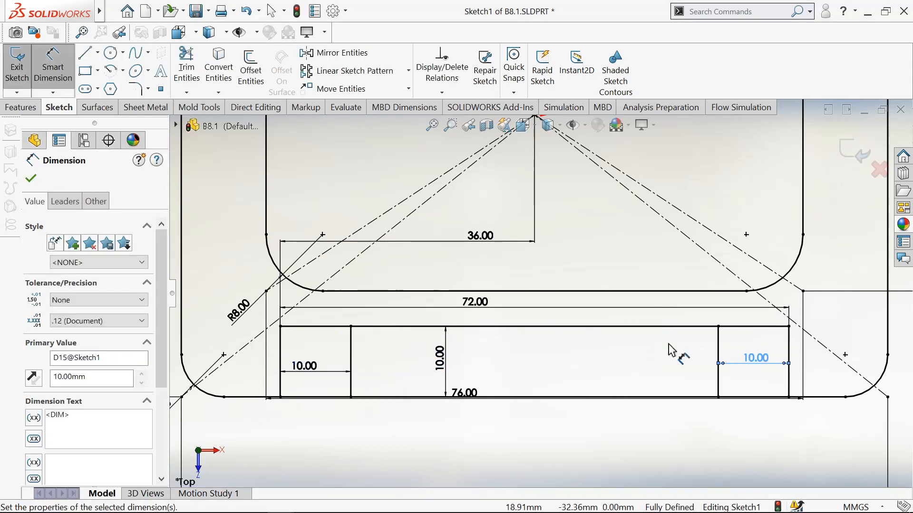
{"action": "scroll", "coordinate": [670, 351], "scroll_direction": "up", "scroll_amount": 3}
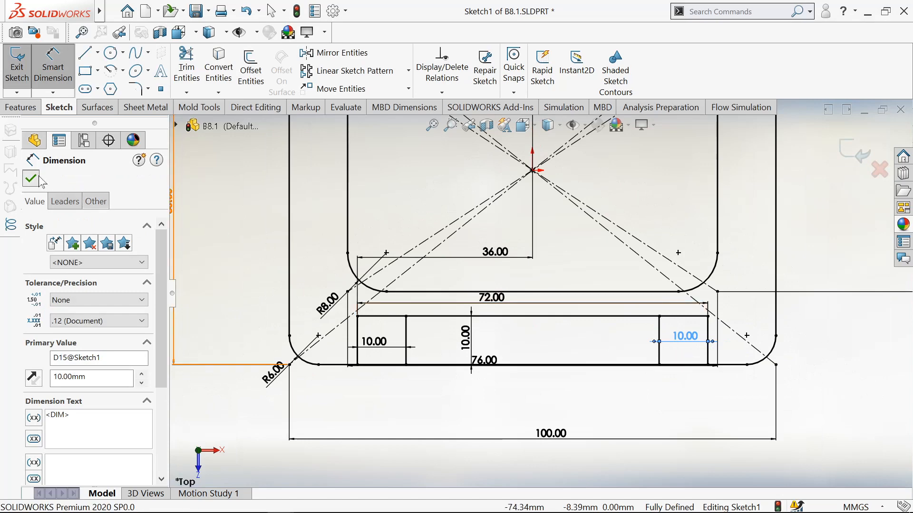
{"action": "left_click", "coordinate": [31, 178]}
Trim away the outer lower edge between the two inner vertical lines of the rectangle.
{"action": "left_click", "coordinate": [187, 66]}
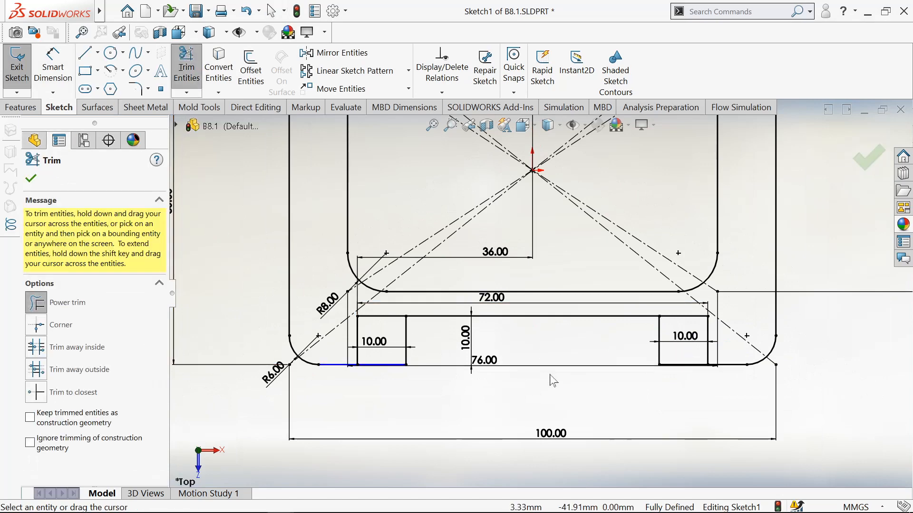
{"action": "scroll", "coordinate": [540, 341], "scroll_direction": "down", "scroll_amount": 2}
{"action": "scroll", "coordinate": [538, 346], "scroll_direction": "up", "scroll_amount": 1}
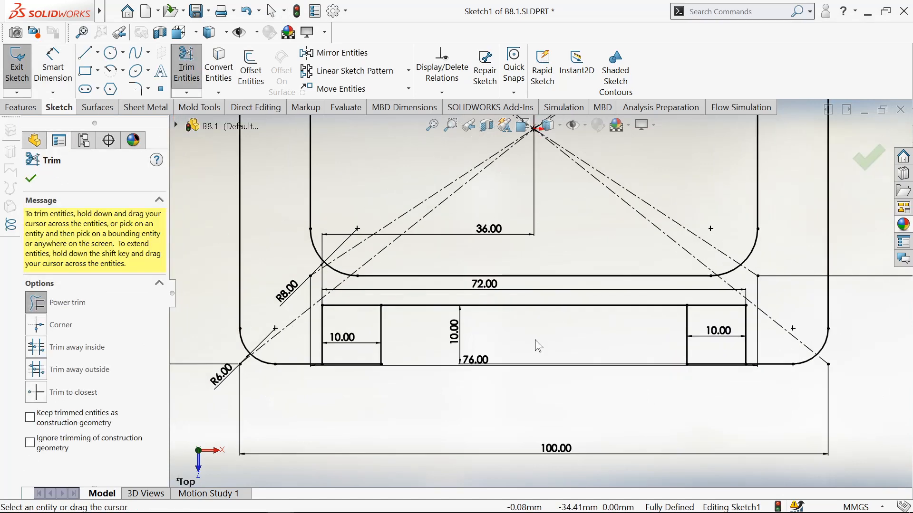
{"action": "left_click", "coordinate": [31, 179]}
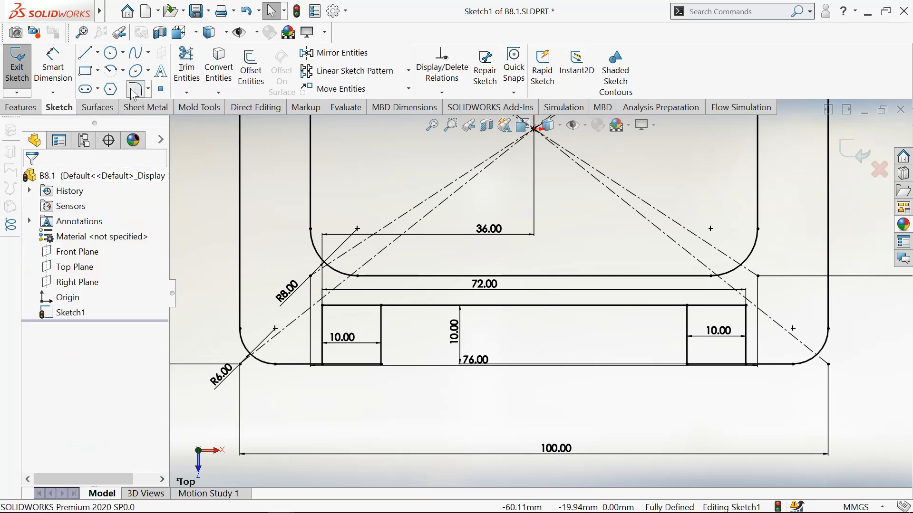
Apply 3 mm sketch fillets to the lower cutout's two upper outer corners and the two lower inner corners of its side tabs.
{"action": "left_click", "coordinate": [134, 91]}
{"action": "scroll", "coordinate": [430, 343], "scroll_direction": "down", "scroll_amount": 2}
{"action": "left_click", "coordinate": [370, 379]}
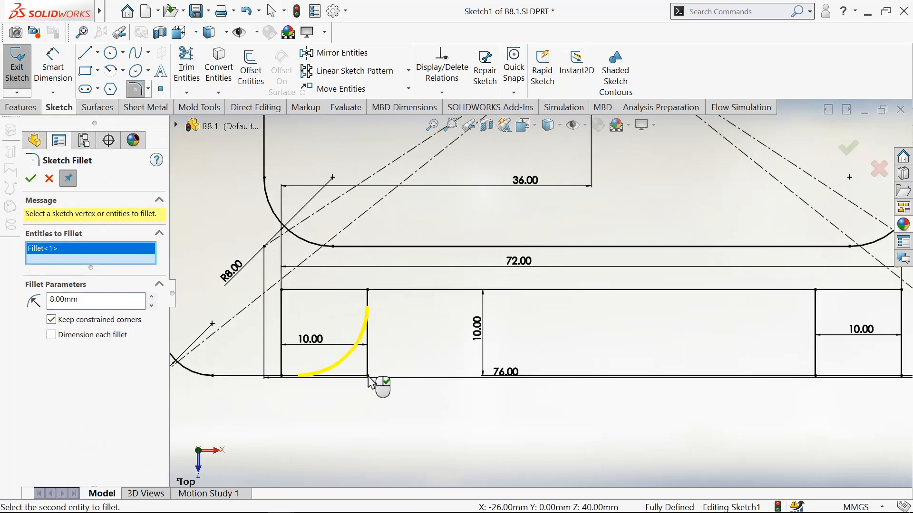
{"action": "left_click", "coordinate": [814, 376]}
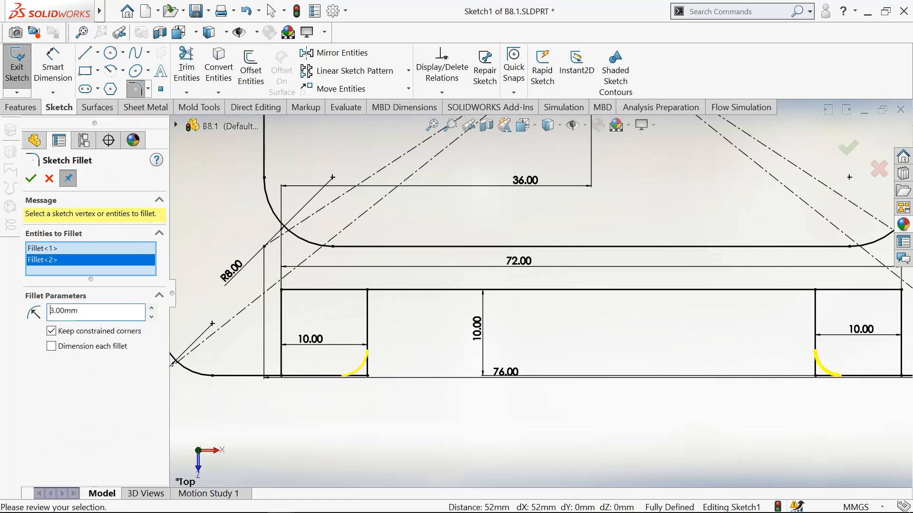
{"action": "scroll", "coordinate": [349, 399], "scroll_direction": "up", "scroll_amount": 3}
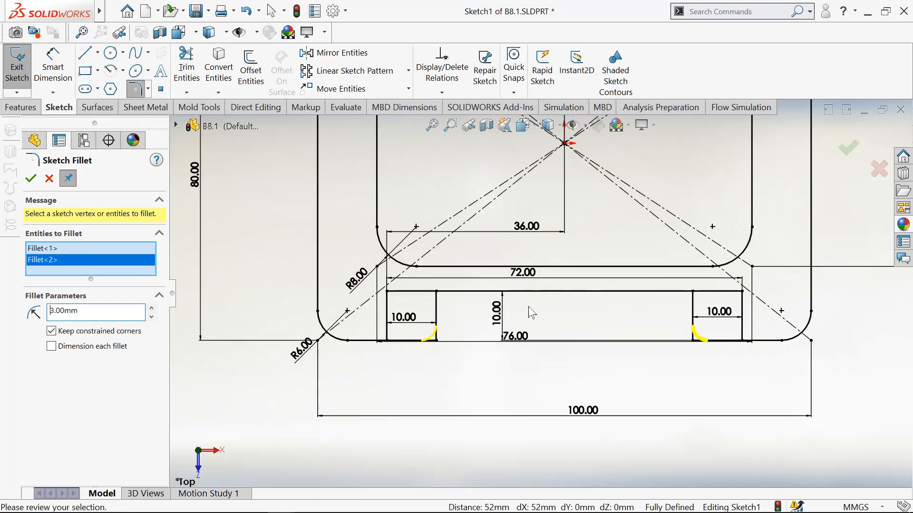
{"action": "scroll", "coordinate": [531, 312], "scroll_direction": "down", "scroll_amount": 2}
{"action": "left_click", "coordinate": [360, 291]}
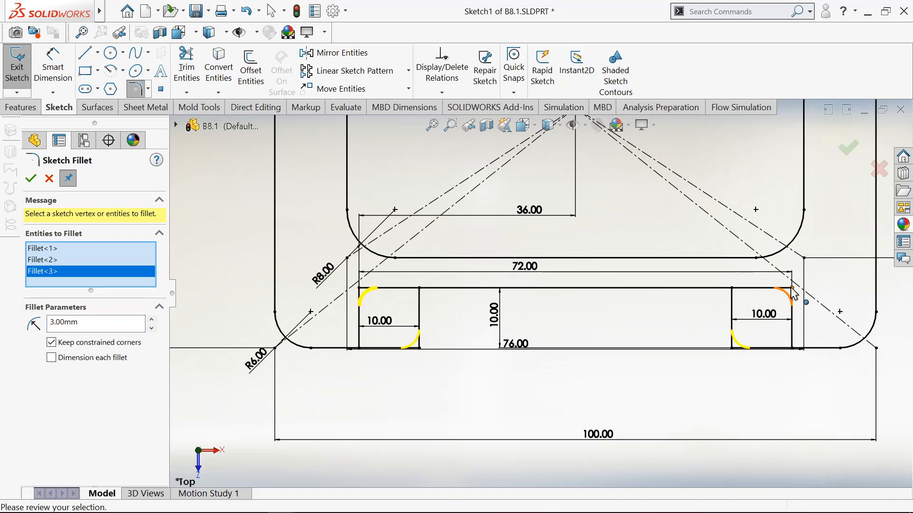
{"action": "left_click", "coordinate": [790, 290]}
{"action": "left_click", "coordinate": [30, 182]}
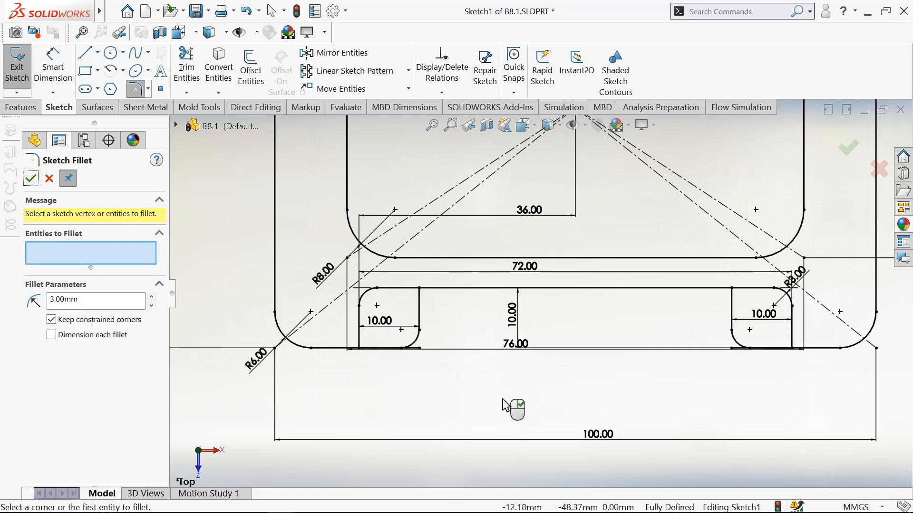
Trim the leftover lower edge stubs beyond the two lower inner fillets and exit the sketch.
{"action": "left_click", "coordinate": [186, 71]}
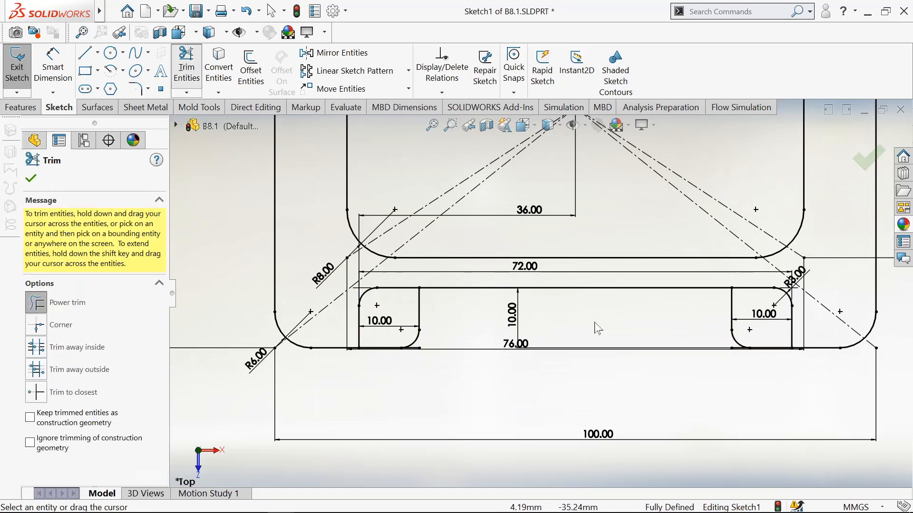
{"action": "scroll", "coordinate": [427, 344], "scroll_direction": "down", "scroll_amount": 3}
{"action": "scroll", "coordinate": [422, 370], "scroll_direction": "up", "scroll_amount": 3}
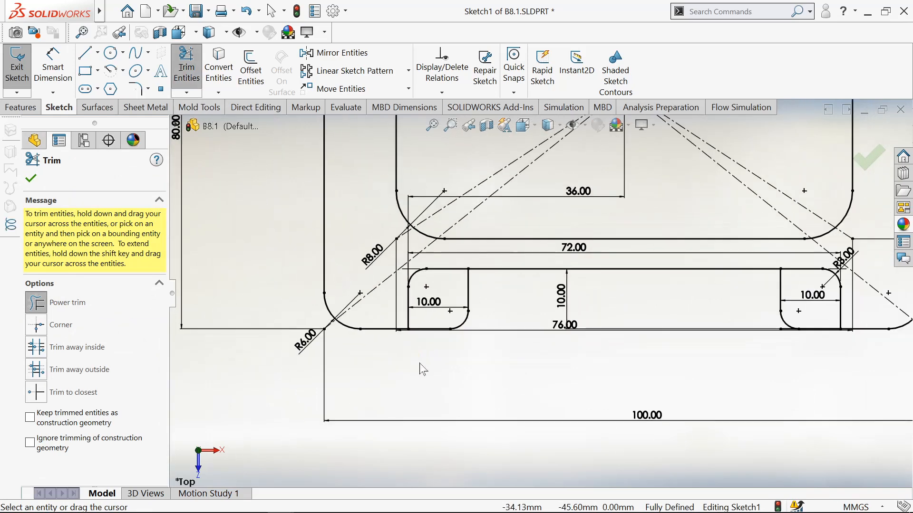
{"action": "scroll", "coordinate": [802, 322], "scroll_direction": "down", "scroll_amount": 3}
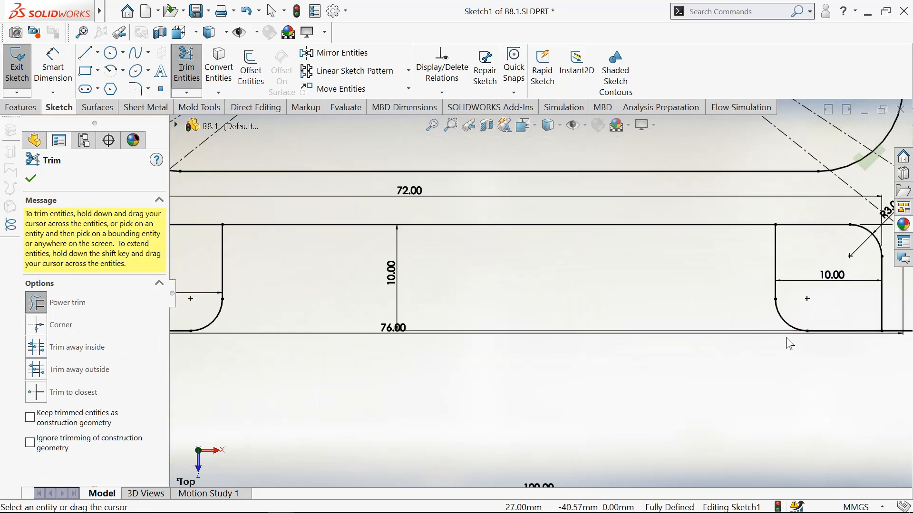
{"action": "scroll", "coordinate": [628, 293], "scroll_direction": "up", "scroll_amount": 3}
{"action": "left_click", "coordinate": [31, 178]}
{"action": "scroll", "coordinate": [483, 341], "scroll_direction": "up", "scroll_amount": 5}
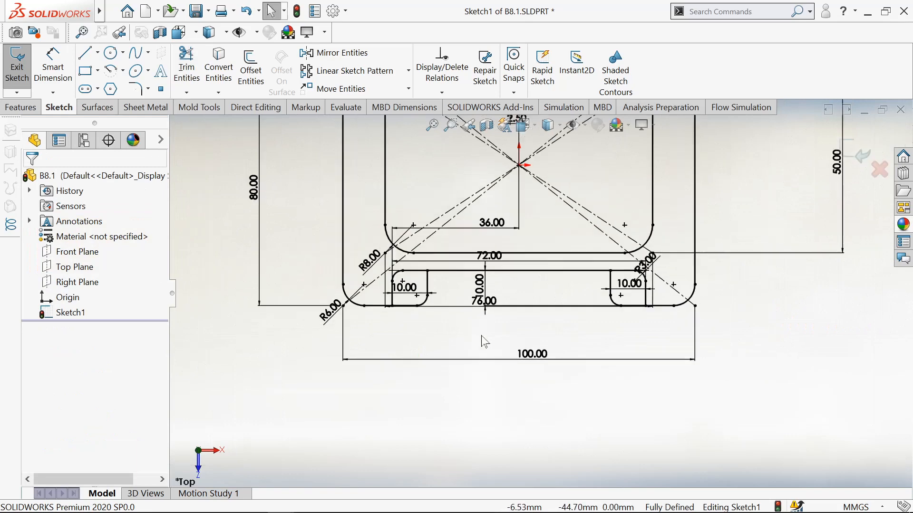
{"action": "scroll", "coordinate": [489, 190], "scroll_direction": "down", "scroll_amount": 2}
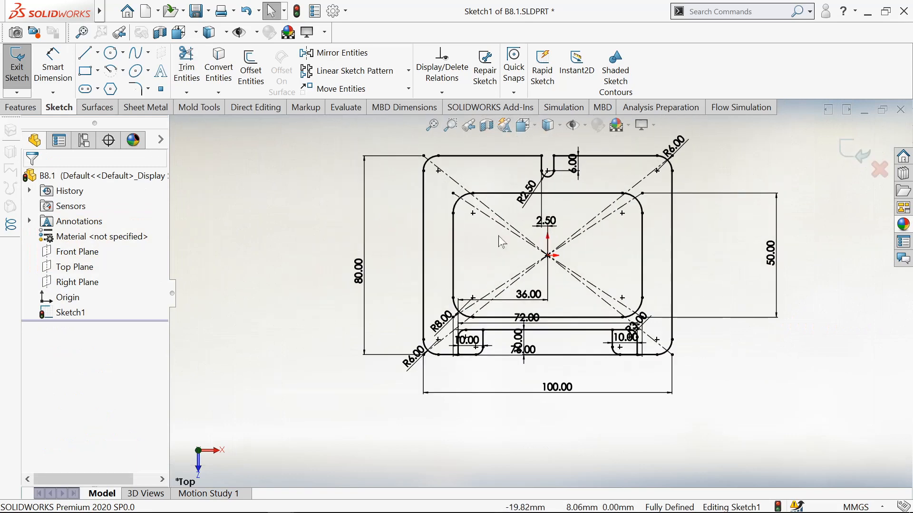
{"action": "left_click", "coordinate": [16, 65]}
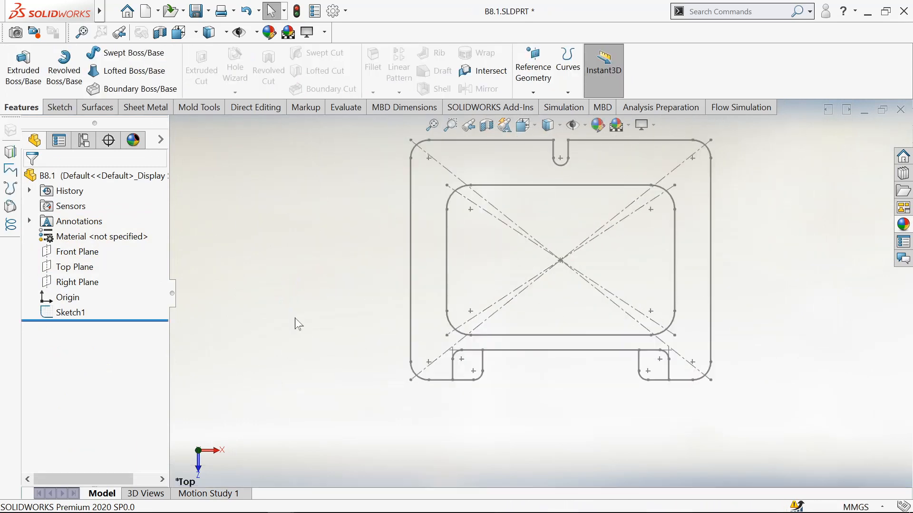
Start a boss extrusion of Sketch1 with the frame, inner opening and both lower tab regions as contours.
{"action": "mouse_move", "coordinate": [298, 324]}
{"action": "middle_mouse_down"}
{"action": "mouse_move", "coordinate": [271, 288]}
{"action": "mouse_move", "coordinate": [101, 189]}
{"action": "middle_mouse_up"}
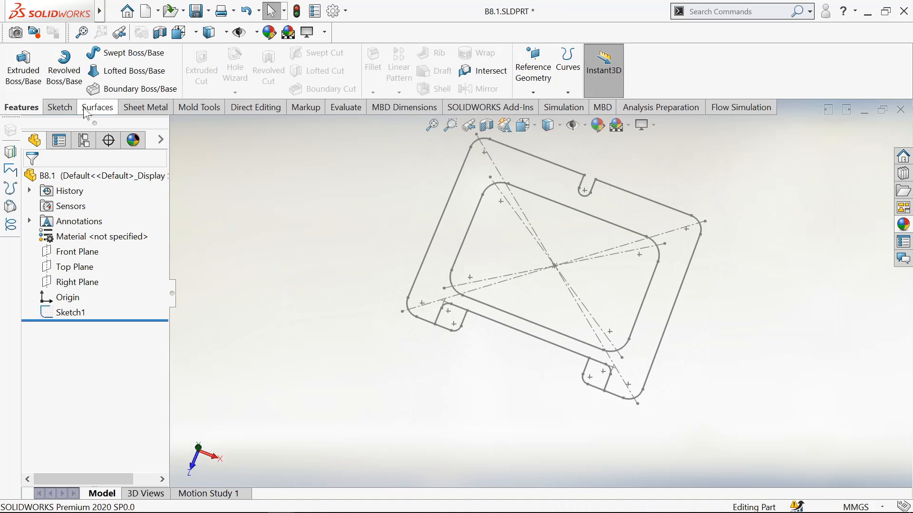
{"action": "left_click", "coordinate": [24, 64]}
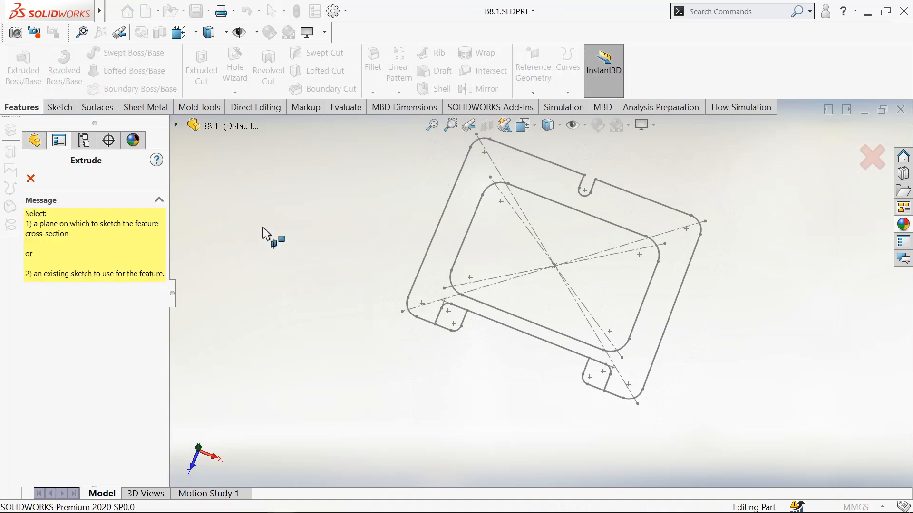
{"action": "left_click", "coordinate": [177, 127]}
{"action": "left_click", "coordinate": [228, 262]}
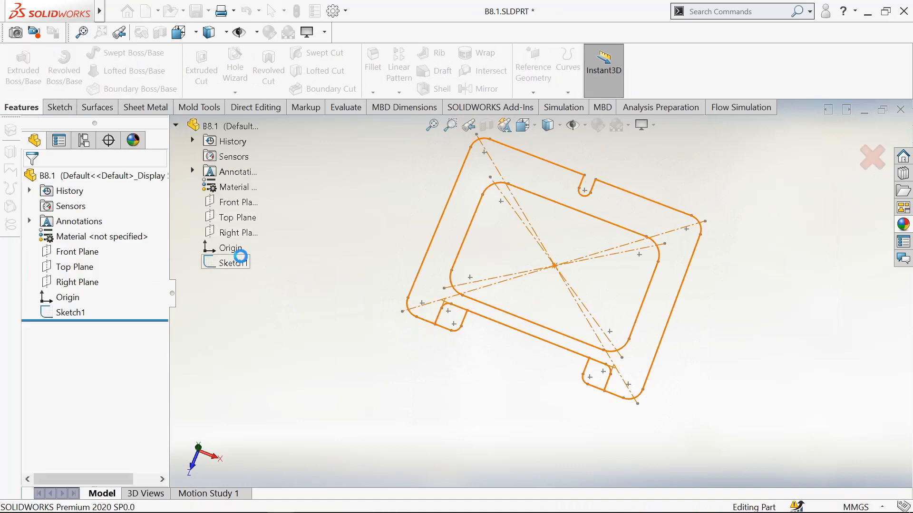
{"action": "left_click", "coordinate": [452, 260]}
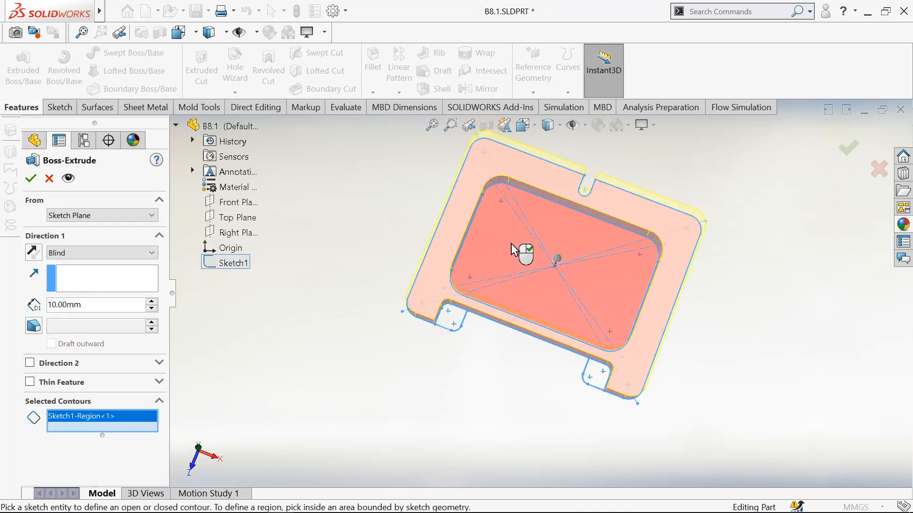
{"action": "left_click", "coordinate": [520, 255]}
{"action": "left_click", "coordinate": [450, 328]}
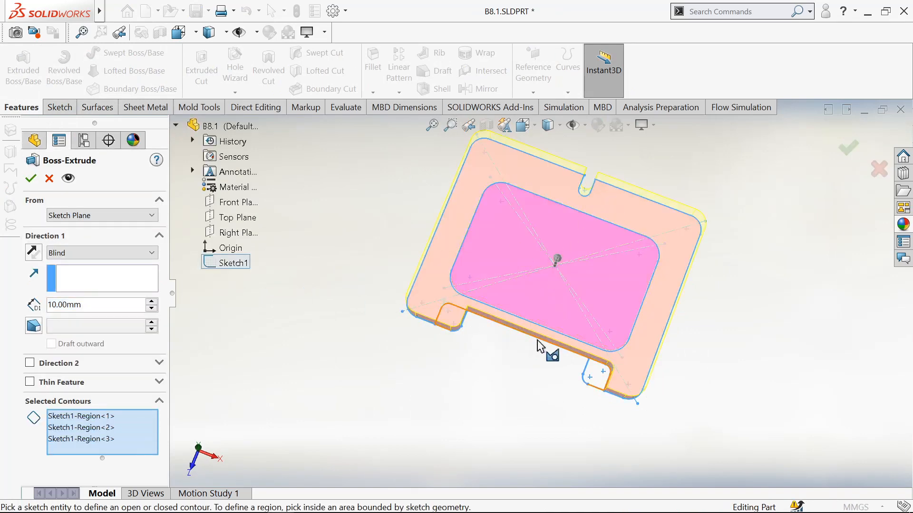
{"action": "left_click", "coordinate": [601, 379]}
Reverse the extrusion direction, set a 20 mm blind depth and create the body.
{"action": "left_click", "coordinate": [33, 253]}
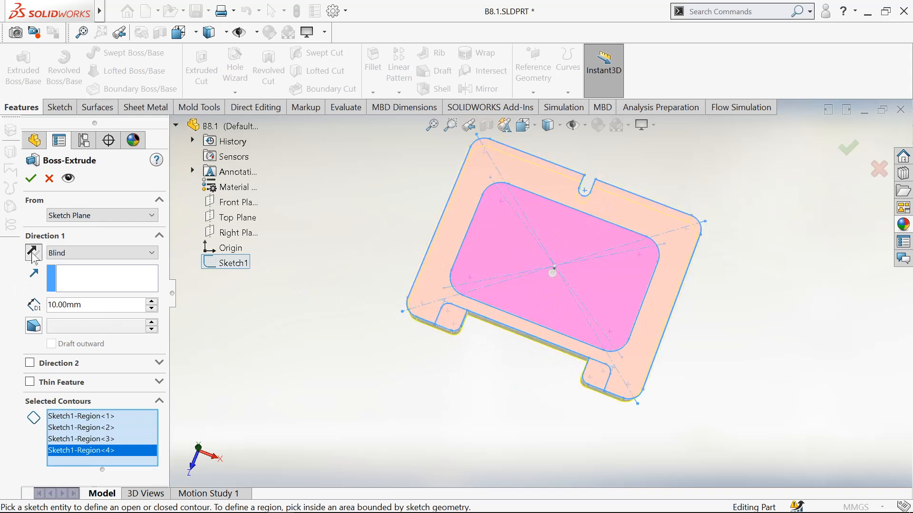
{"action": "scroll", "coordinate": [475, 347], "scroll_direction": "down", "scroll_amount": 3}
{"action": "double_click", "coordinate": [95, 304]}
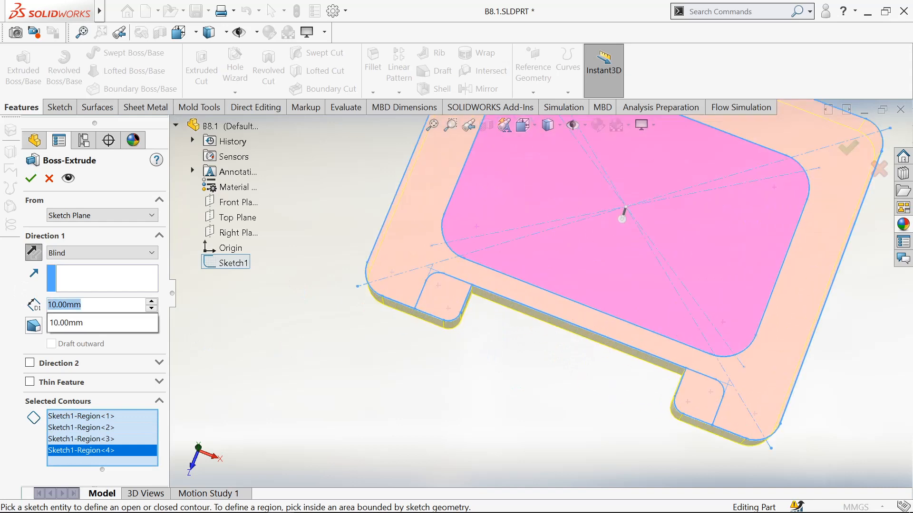
{"action": "type", "text": "20"}
{"action": "key", "text": "Return"}
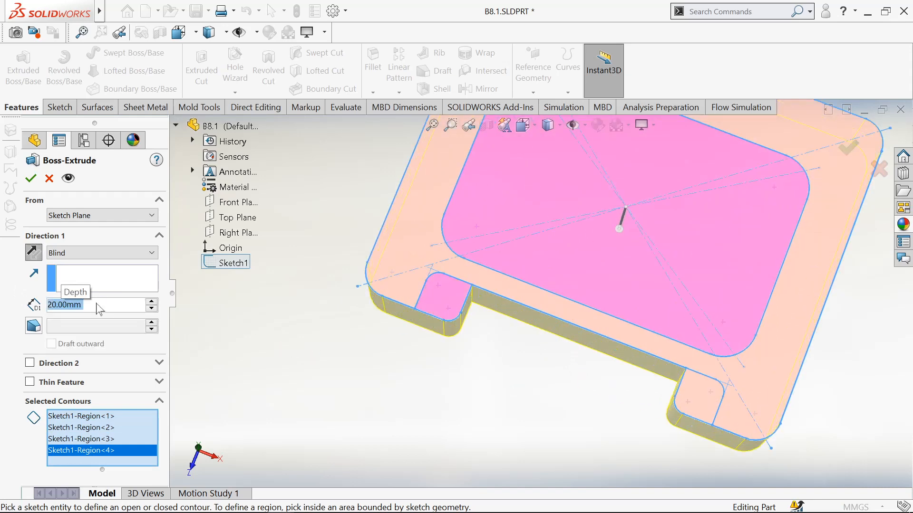
{"action": "left_click", "coordinate": [31, 178]}
Turn off the perspective display of the model.
{"action": "middle_click_drag", "start_coordinate": [414, 383], "coordinate": [419, 333]}
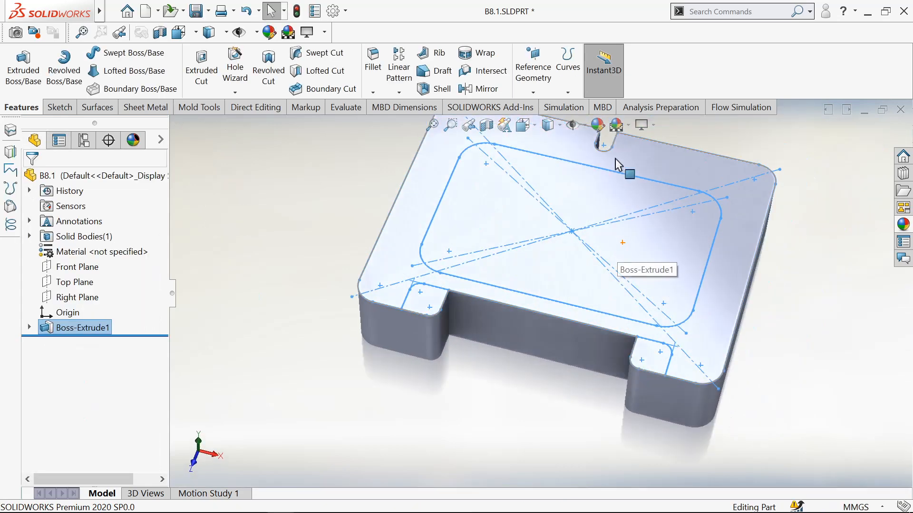
{"action": "left_click", "coordinate": [644, 125]}
{"action": "left_click", "coordinate": [659, 197]}
Start an extruded cut from the boss extrusion's sketch using the inner rounded rectangle region.
{"action": "scroll", "coordinate": [475, 288], "scroll_direction": "down", "scroll_amount": 1}
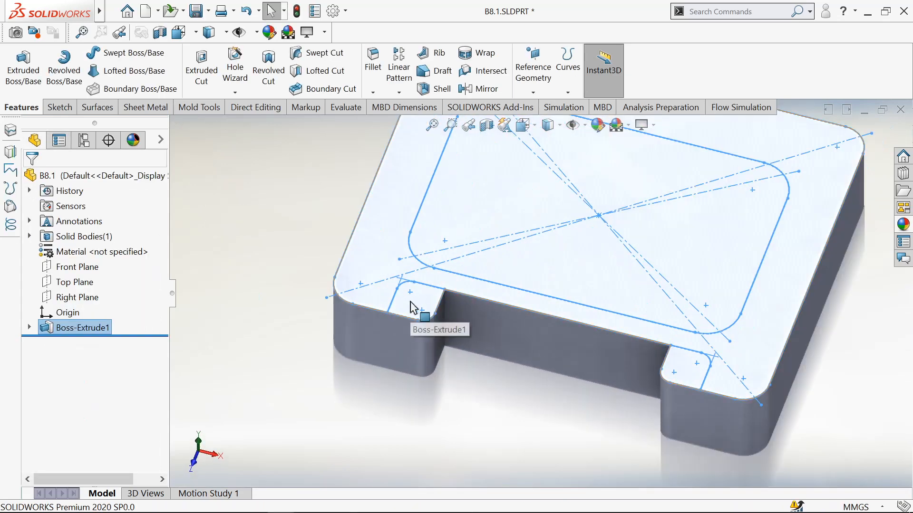
{"action": "scroll", "coordinate": [410, 306], "scroll_direction": "up", "scroll_amount": 2}
{"action": "scroll", "coordinate": [722, 143], "scroll_direction": "down", "scroll_amount": 3}
{"action": "scroll", "coordinate": [505, 287], "scroll_direction": "up", "scroll_amount": 1}
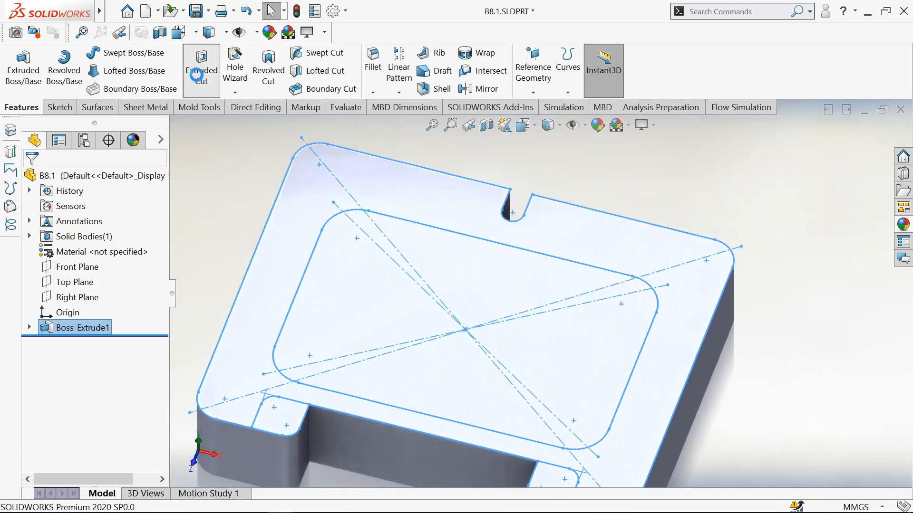
{"action": "left_click", "coordinate": [202, 69]}
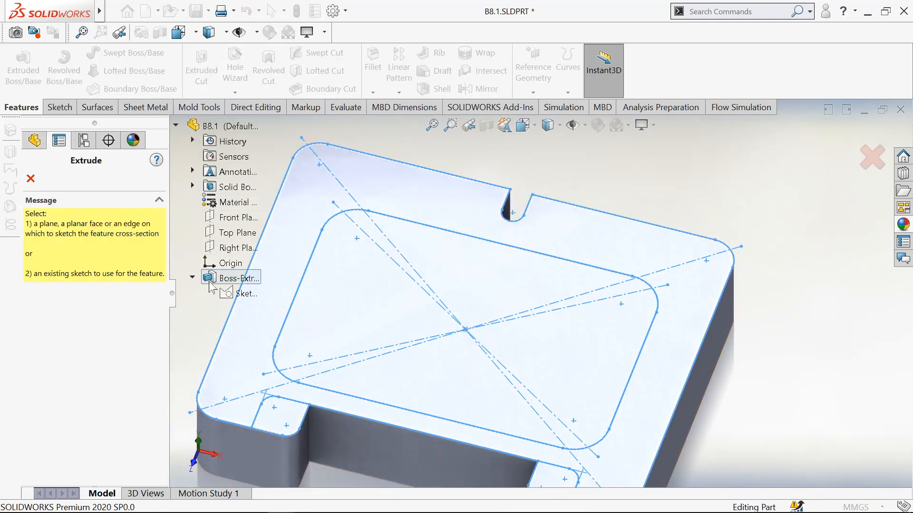
{"action": "left_click", "coordinate": [245, 294]}
{"action": "left_click", "coordinate": [366, 340]}
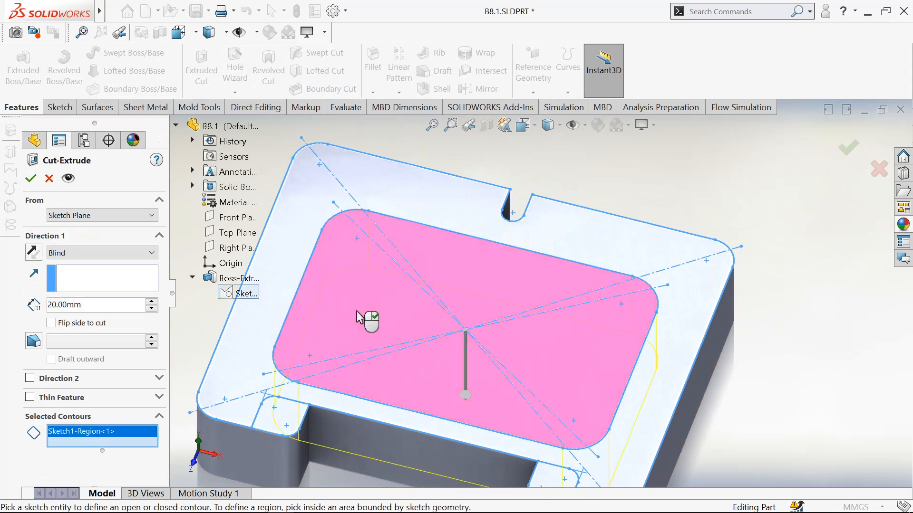
Cut the inner rounded rectangle 16 mm deep with a 30° inward draft.
{"action": "scroll", "coordinate": [367, 315], "scroll_direction": "up", "scroll_amount": 3}
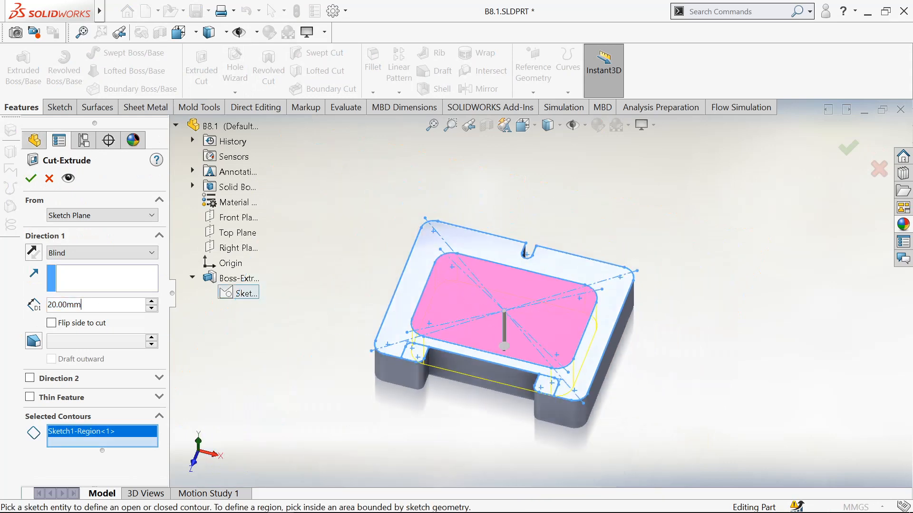
{"action": "double_click", "coordinate": [104, 305]}
{"action": "type", "text": "16"}
{"action": "key", "text": "Return"}
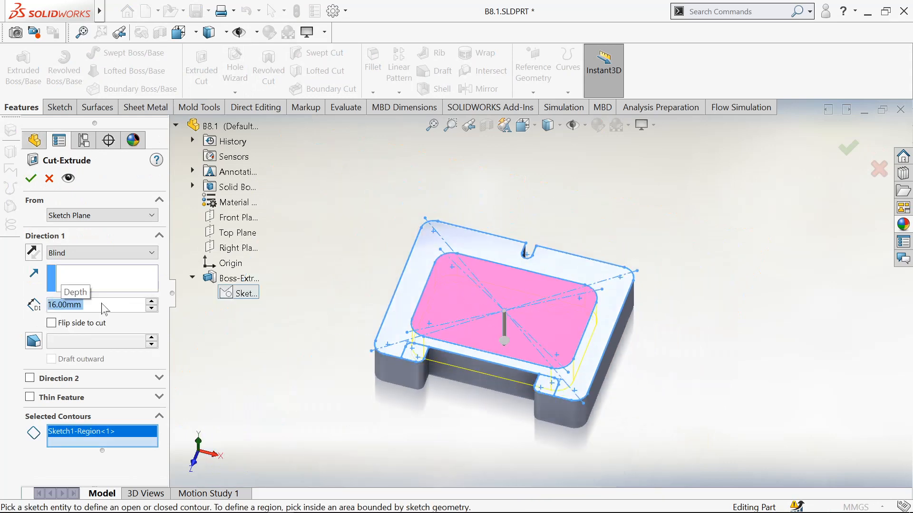
{"action": "left_click", "coordinate": [38, 335]}
{"action": "key", "text": "Return"}
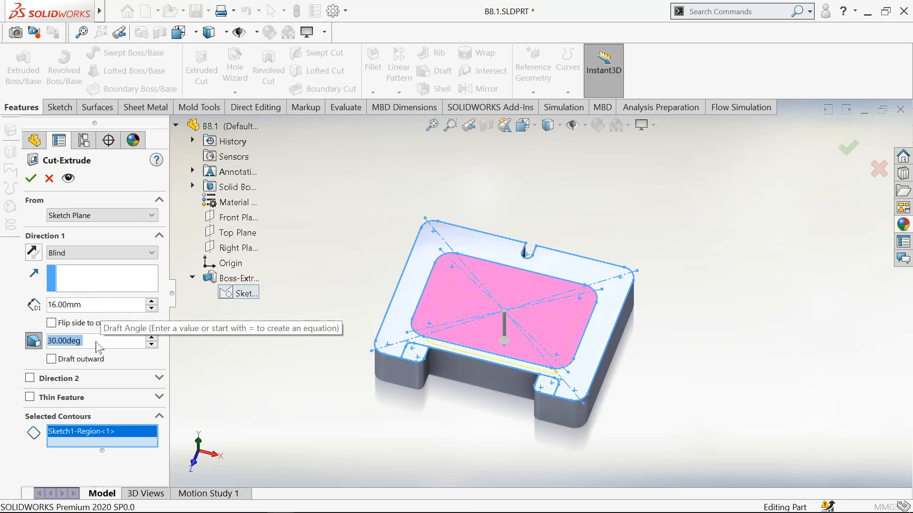
{"action": "scroll", "coordinate": [518, 359], "scroll_direction": "down", "scroll_amount": 2}
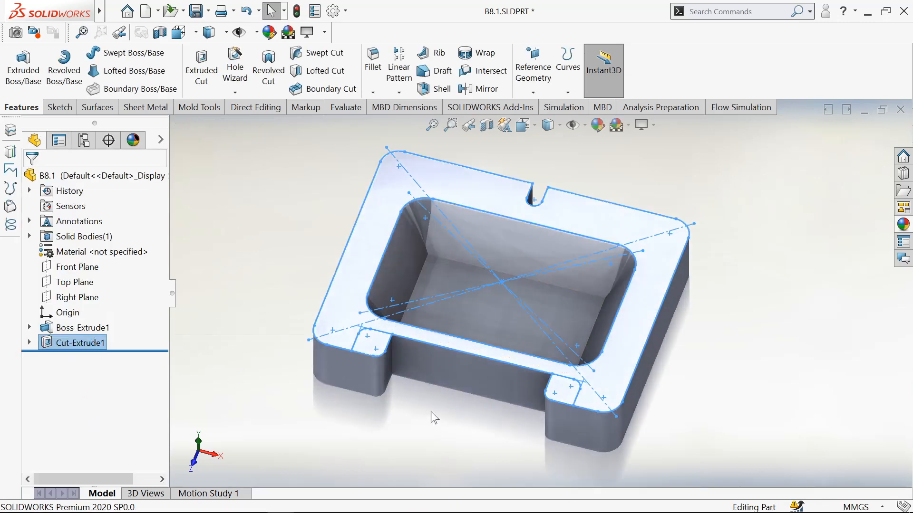
Switch the model's display style to Shaded With Edges.
{"action": "middle_click_drag", "start_coordinate": [430, 412], "coordinate": [431, 413]}
{"action": "left_click", "coordinate": [547, 127]}
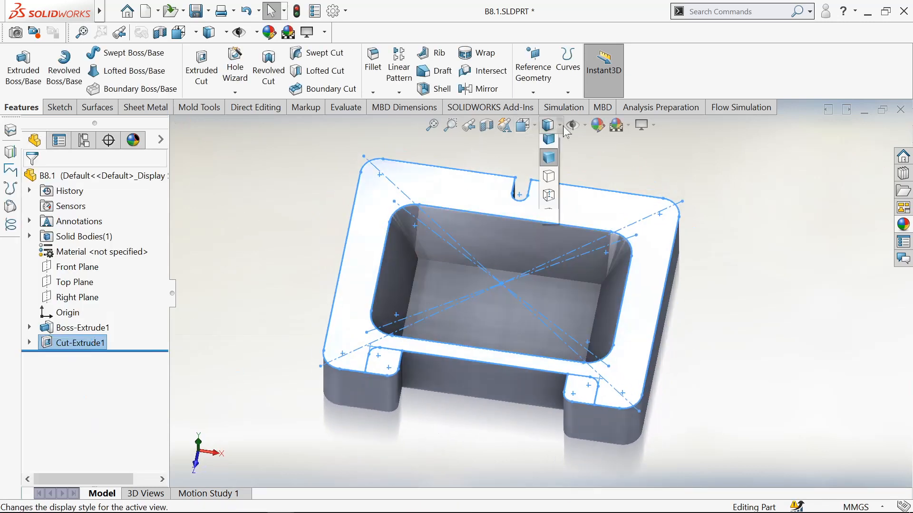
{"action": "left_click", "coordinate": [547, 144]}
{"action": "scroll", "coordinate": [471, 273], "scroll_direction": "down", "scroll_amount": 1}
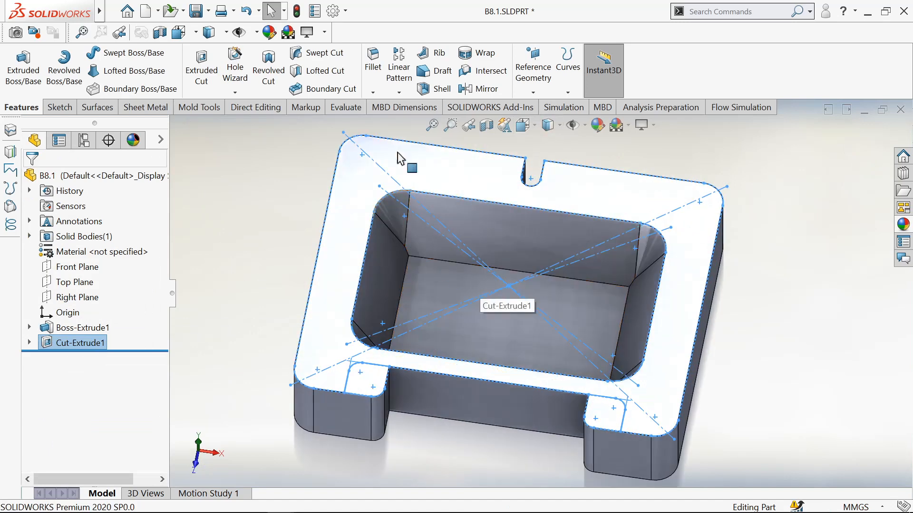
Fillet the pocket's floor face and its upper rim edge with an 8 mm radius.
{"action": "left_click", "coordinate": [373, 67]}
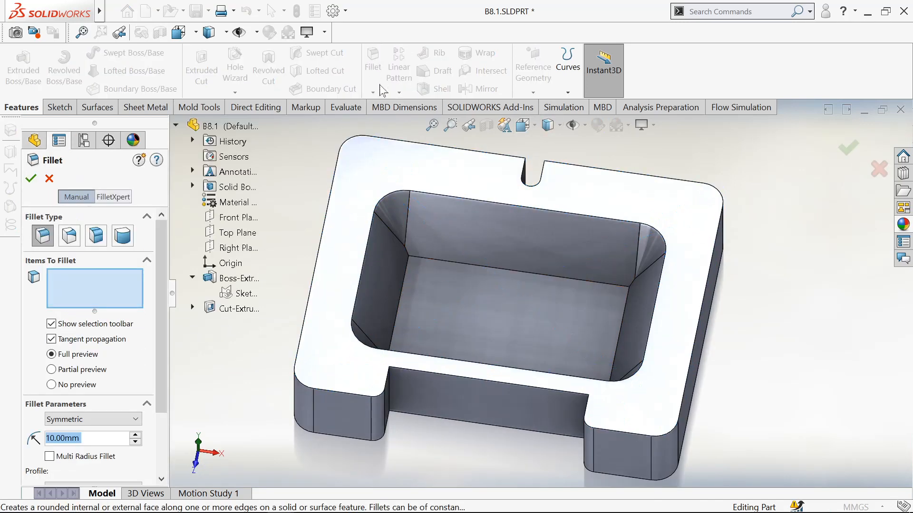
{"action": "left_click", "coordinate": [451, 311]}
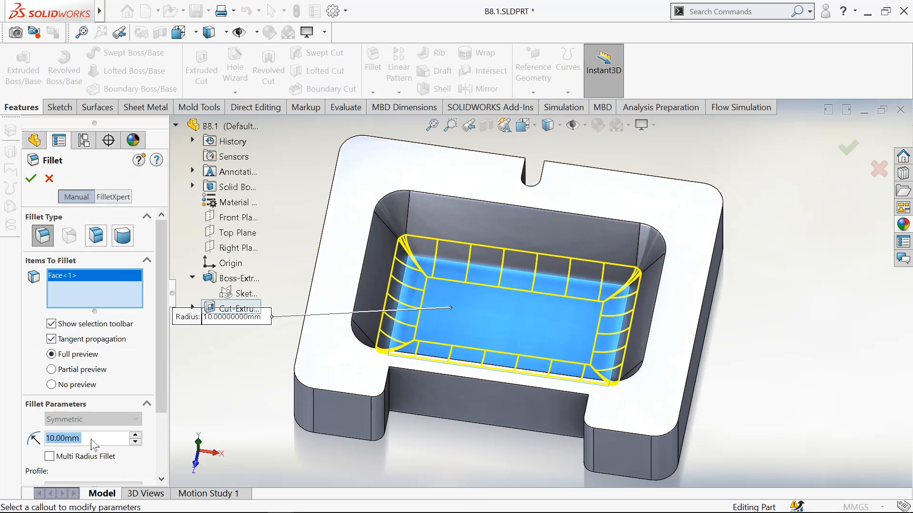
{"action": "type", "text": "8"}
{"action": "key", "text": "Return"}
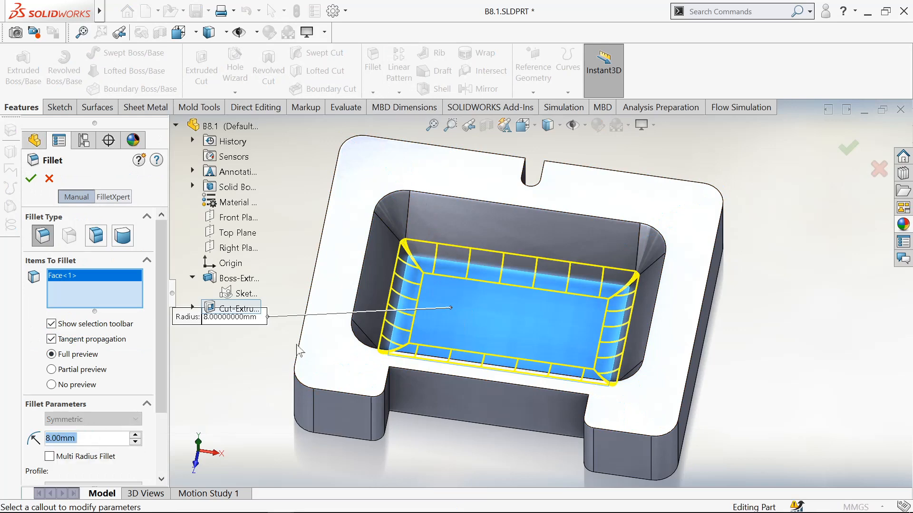
{"action": "left_click", "coordinate": [363, 275]}
{"action": "scroll", "coordinate": [364, 276], "scroll_direction": "down", "scroll_amount": 3}
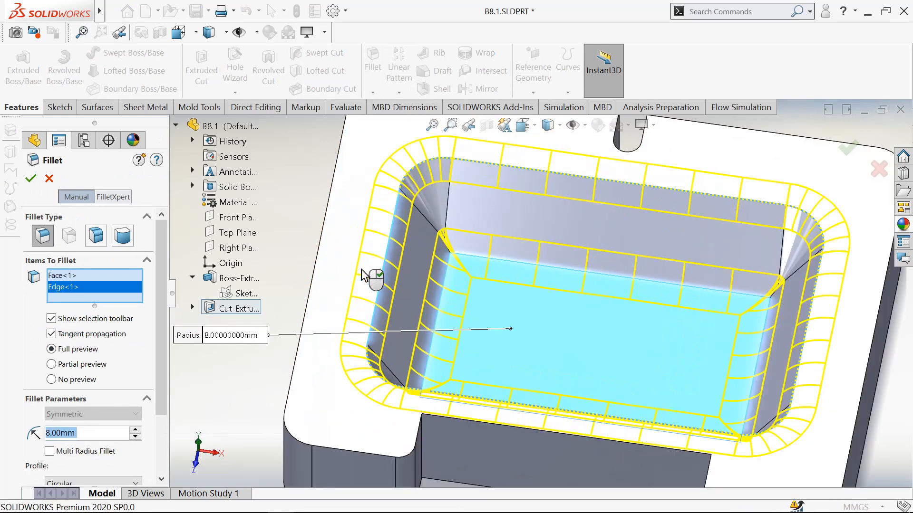
{"action": "left_click", "coordinate": [31, 179]}
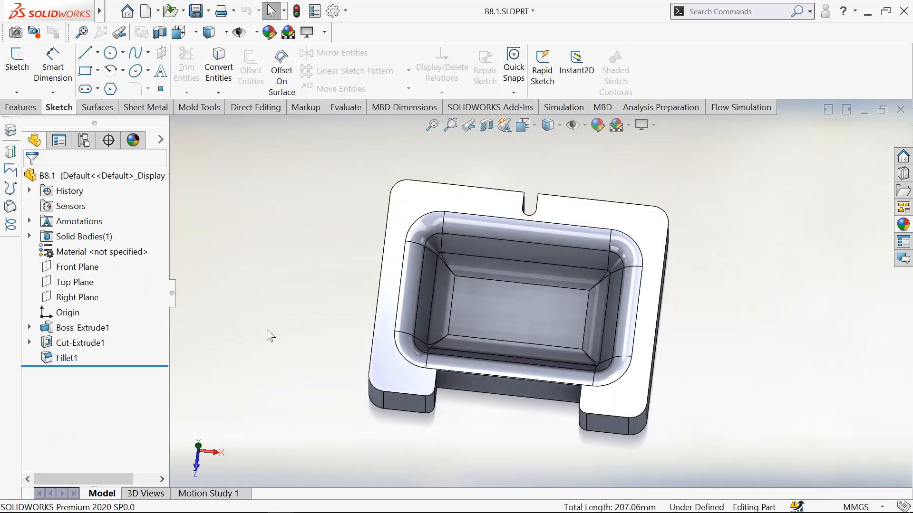
Cut the two small corner regions beside the lower cutout 10 mm deep, reusing the boss extrusion's sketch.
{"action": "left_click", "coordinate": [20, 108]}
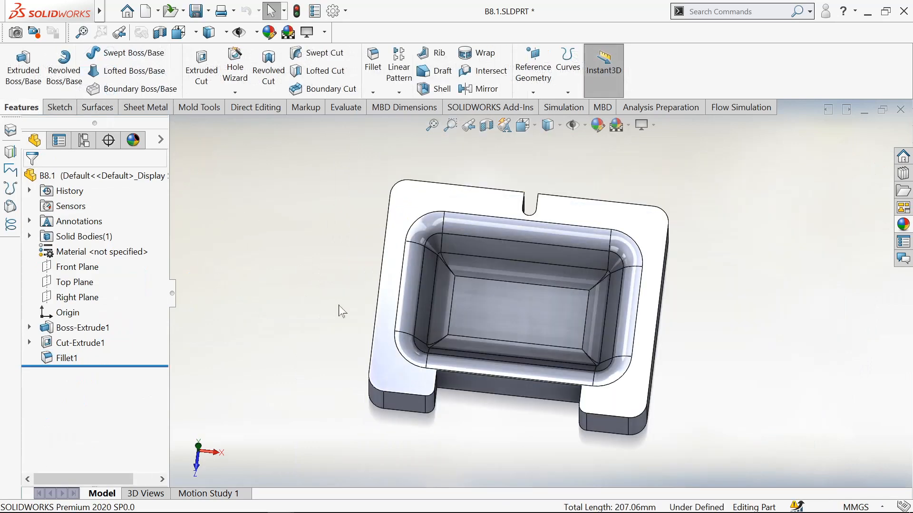
{"action": "left_click", "coordinate": [202, 71]}
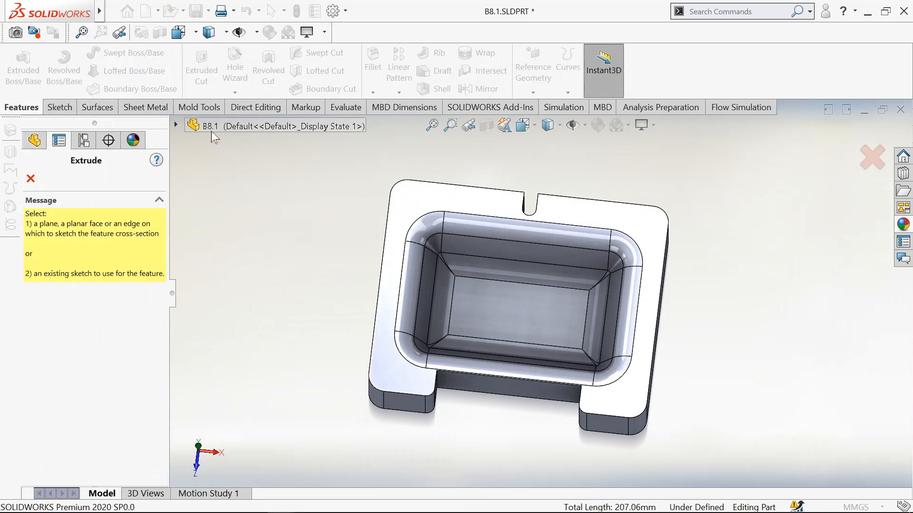
{"action": "left_click", "coordinate": [176, 125]}
{"action": "left_click", "coordinate": [192, 293]}
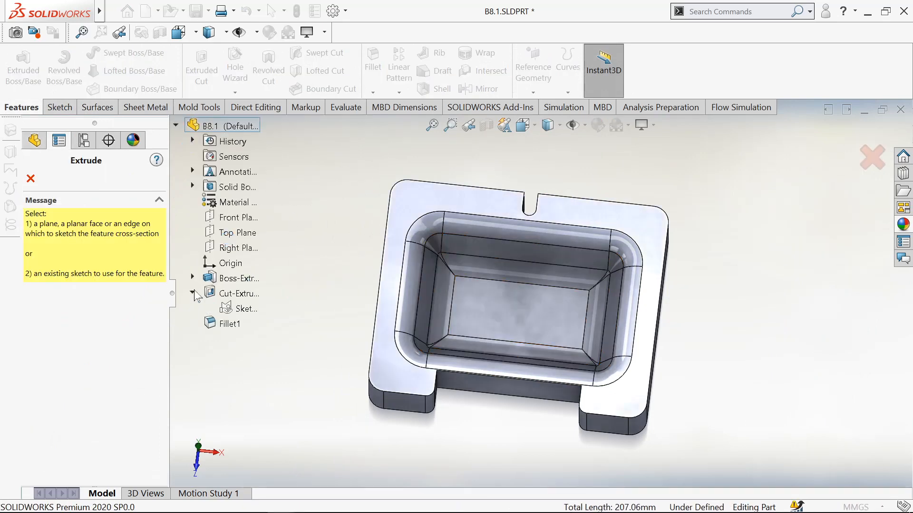
{"action": "left_click", "coordinate": [239, 294]}
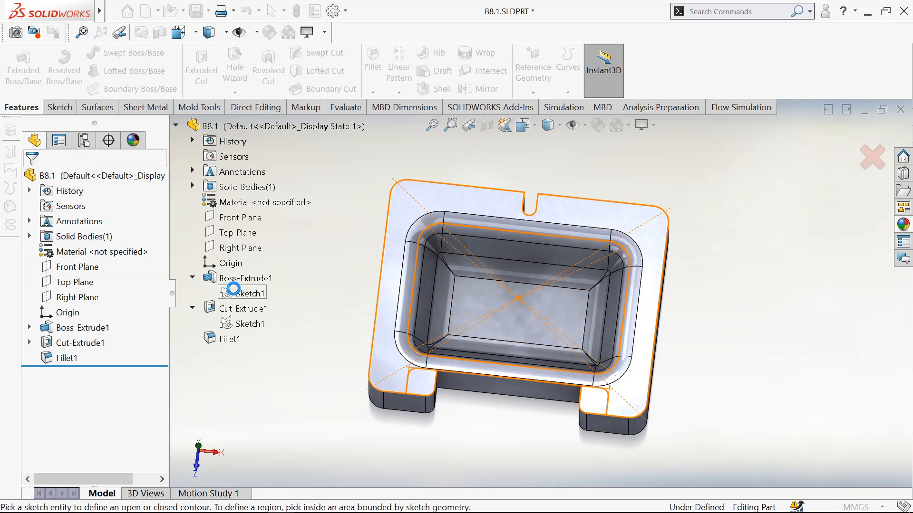
{"action": "scroll", "coordinate": [456, 415], "scroll_direction": "down", "scroll_amount": 3}
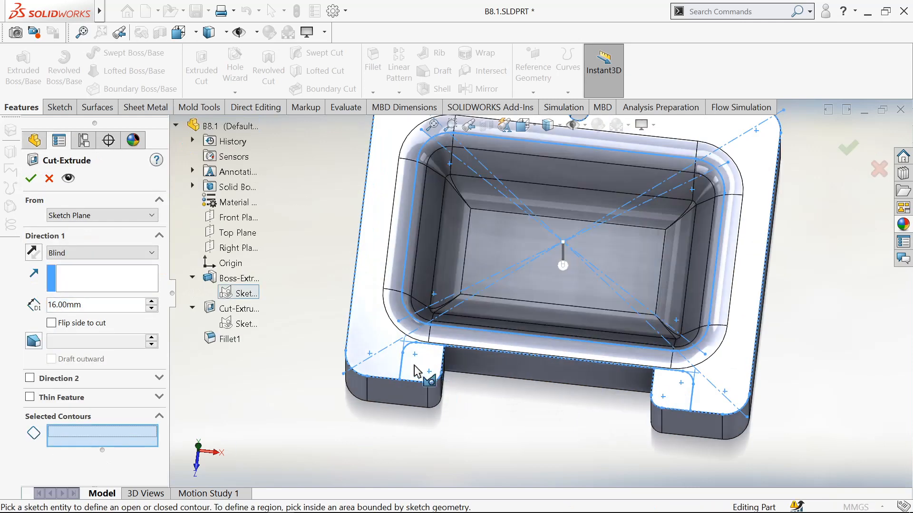
{"action": "left_click", "coordinate": [418, 369]}
{"action": "left_click", "coordinate": [678, 395]}
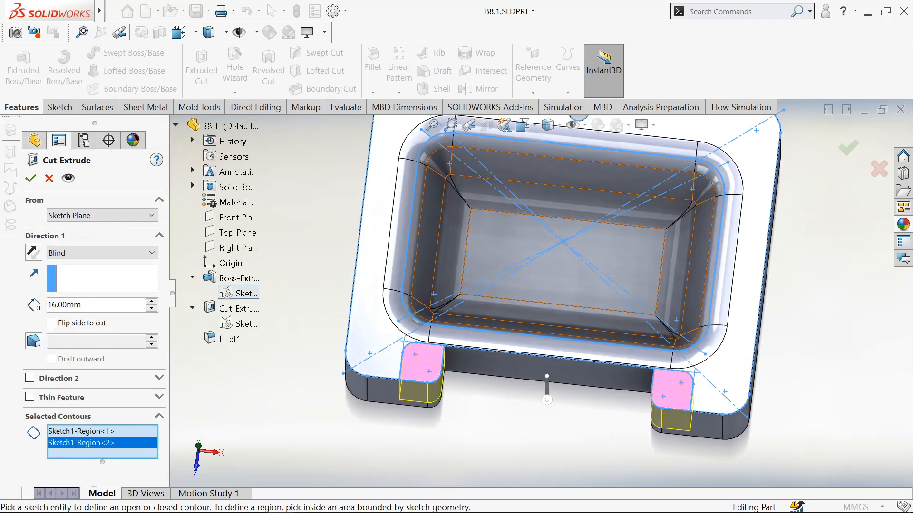
{"action": "type", "text": "10"}
{"action": "key", "text": "Return"}
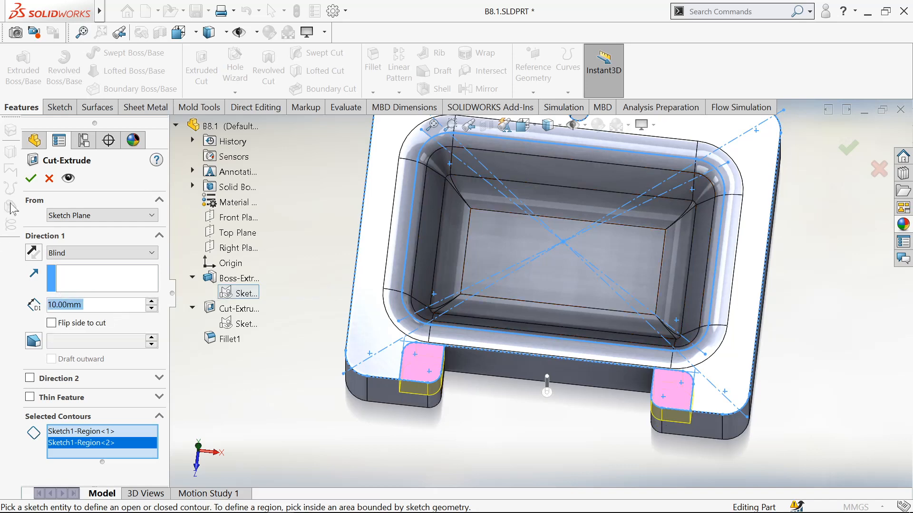
{"action": "left_click", "coordinate": [31, 178]}
{"action": "left_click", "coordinate": [314, 396]}
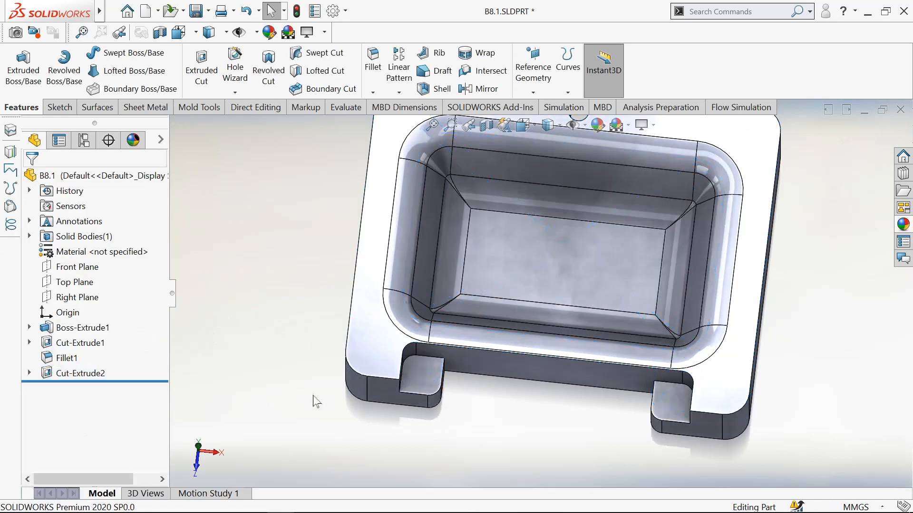
Start a sketch on the part's top face, view it from the top, and convert the face's outer outline into sketch entities.
{"action": "middle_click_drag", "start_coordinate": [326, 426], "coordinate": [475, 255]}
{"action": "left_click", "coordinate": [422, 207]}
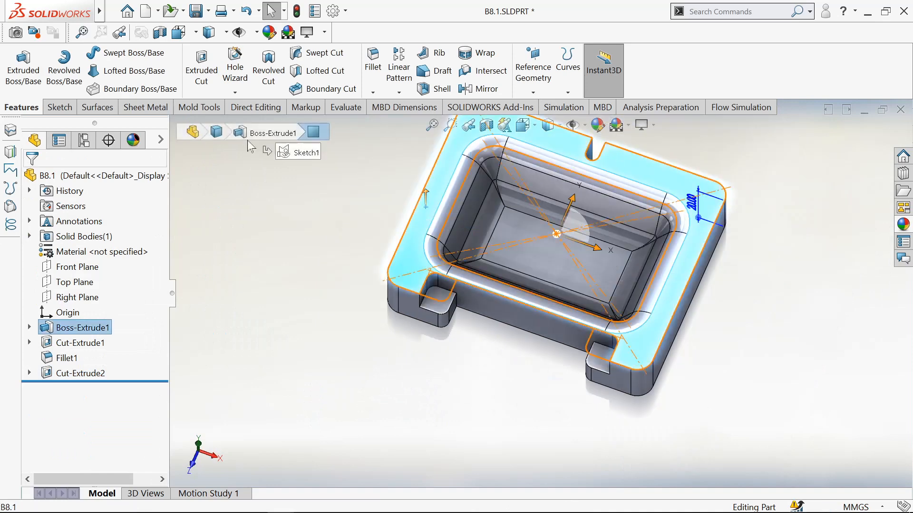
{"action": "left_click", "coordinate": [66, 108]}
{"action": "left_click", "coordinate": [16, 62]}
{"action": "key", "text": "space"}
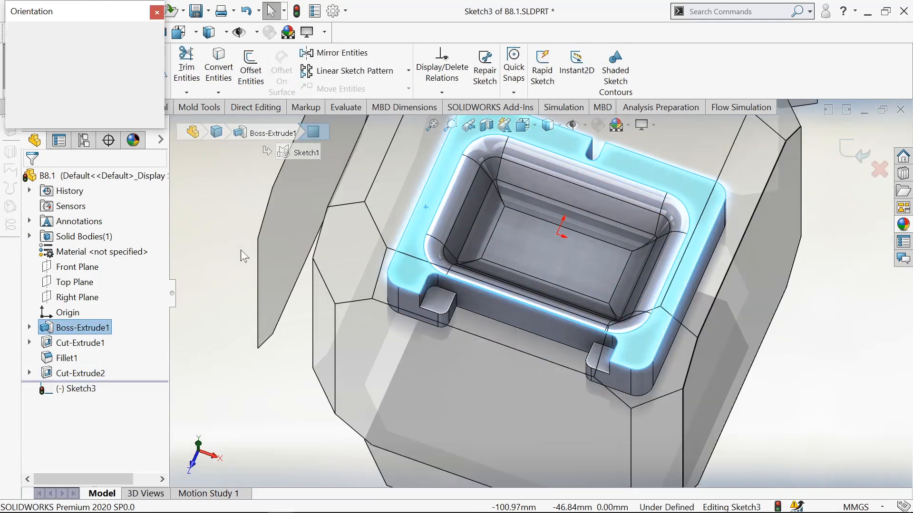
{"action": "left_click", "coordinate": [409, 278]}
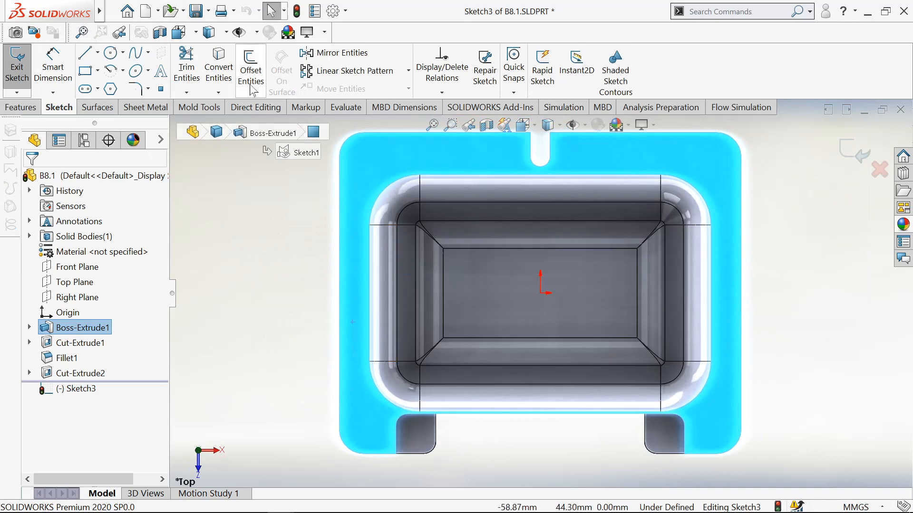
{"action": "left_click", "coordinate": [226, 69]}
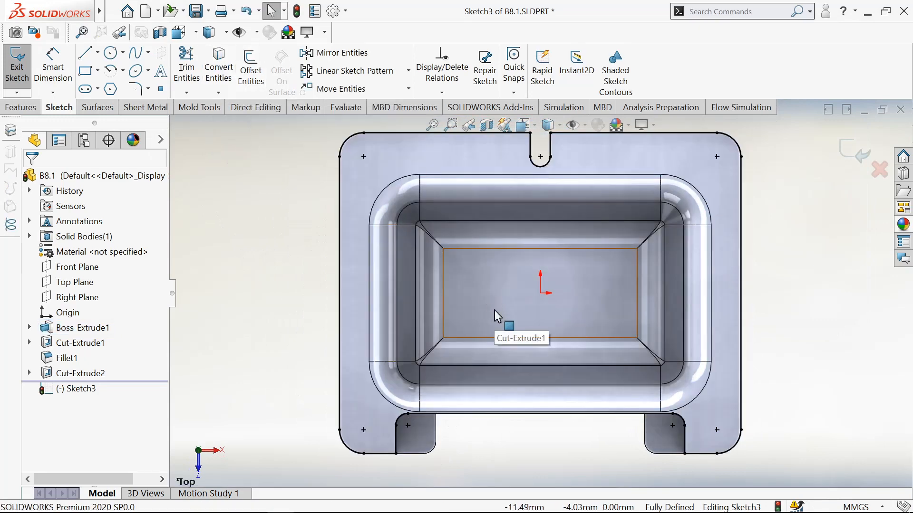
Offset the converted outline 2 mm inward with Offset Entities, keeping the whole chain selected.
{"action": "scroll", "coordinate": [503, 427], "scroll_direction": "up", "scroll_amount": 1}
{"action": "scroll", "coordinate": [505, 427], "scroll_direction": "down", "scroll_amount": 1}
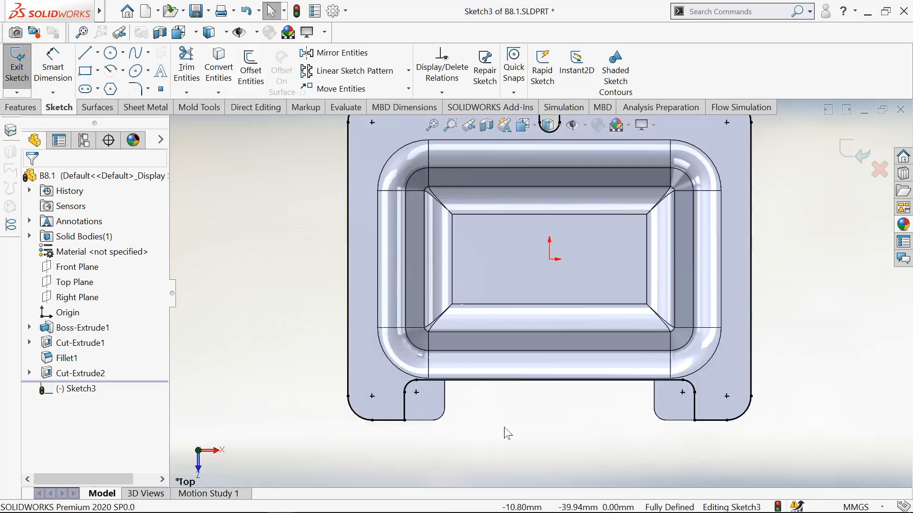
{"action": "scroll", "coordinate": [505, 427], "scroll_direction": "up", "scroll_amount": 1}
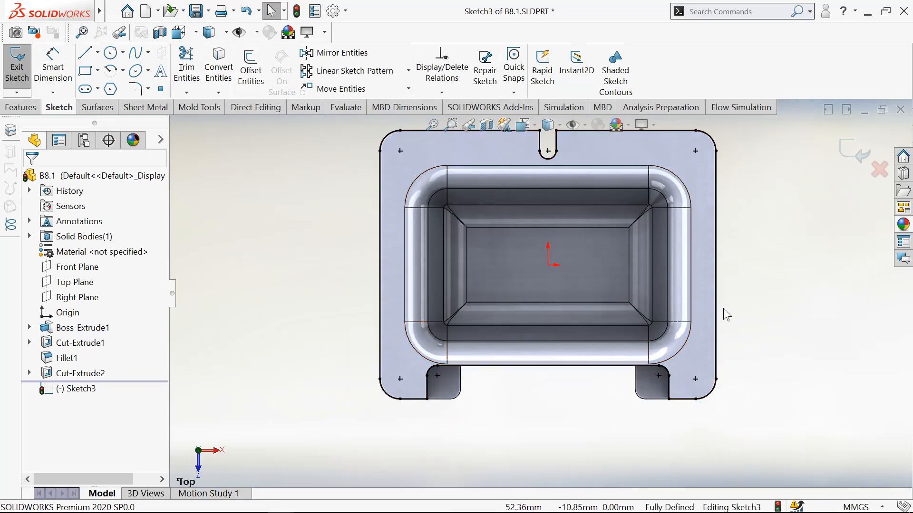
{"action": "left_click", "coordinate": [251, 61]}
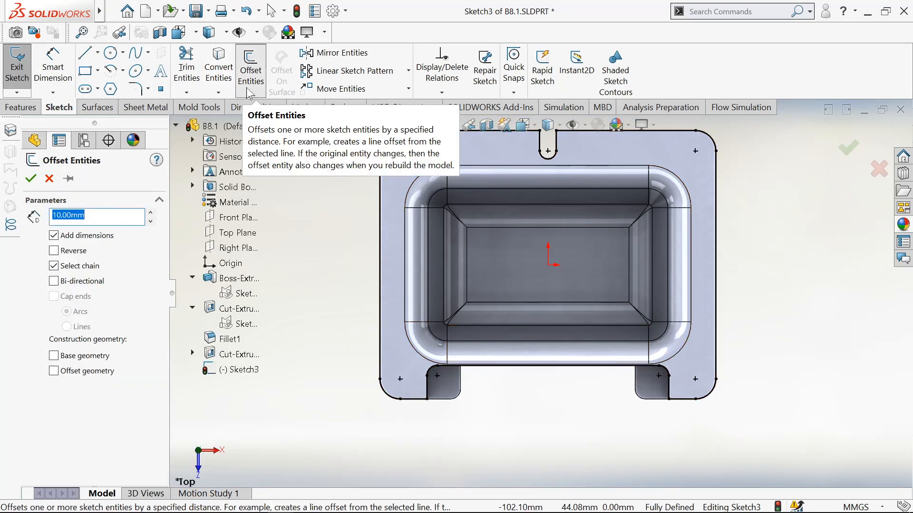
{"action": "left_click", "coordinate": [381, 276]}
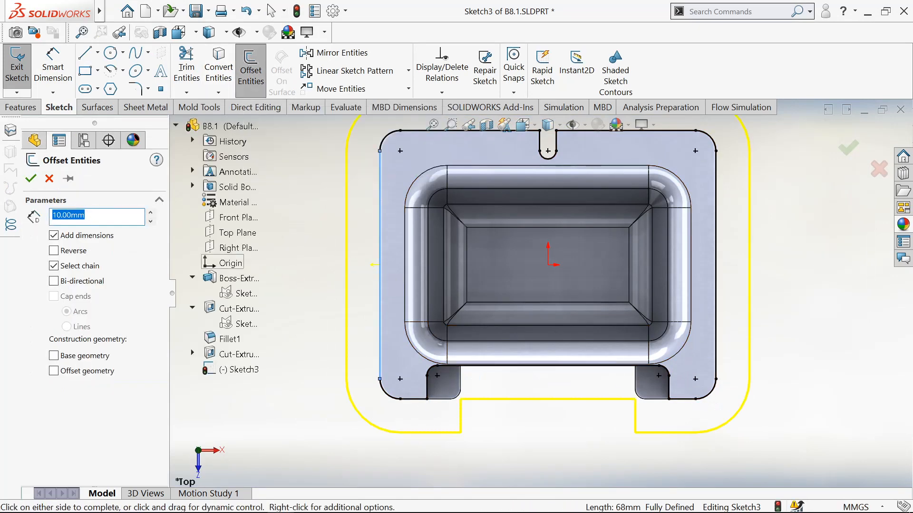
{"action": "type", "text": "1"}
{"action": "key", "text": "Return"}
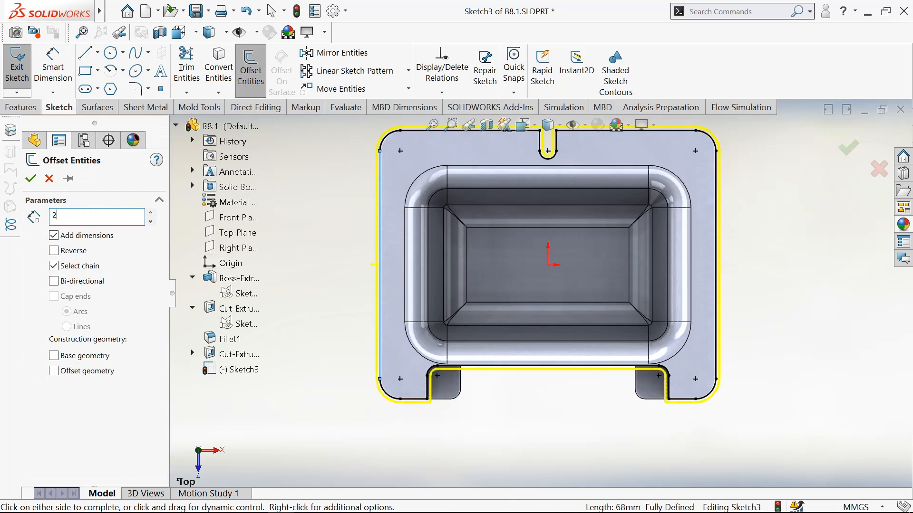
{"action": "key", "text": "Return"}
{"action": "left_click", "coordinate": [73, 252]}
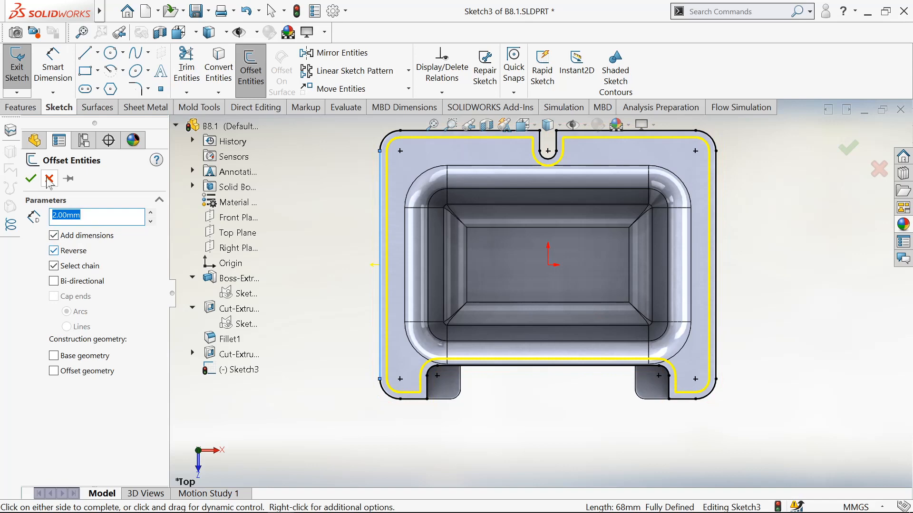
{"action": "left_click", "coordinate": [31, 179]}
Extrude the narrow band between the outline and its offset 1 mm as a raised rim.
{"action": "key", "text": "ctrl+7"}
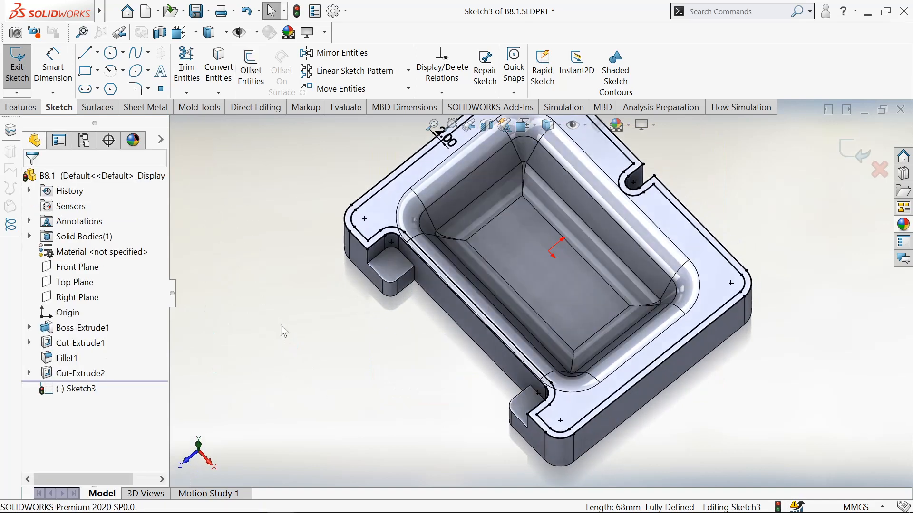
{"action": "left_click", "coordinate": [7, 58]}
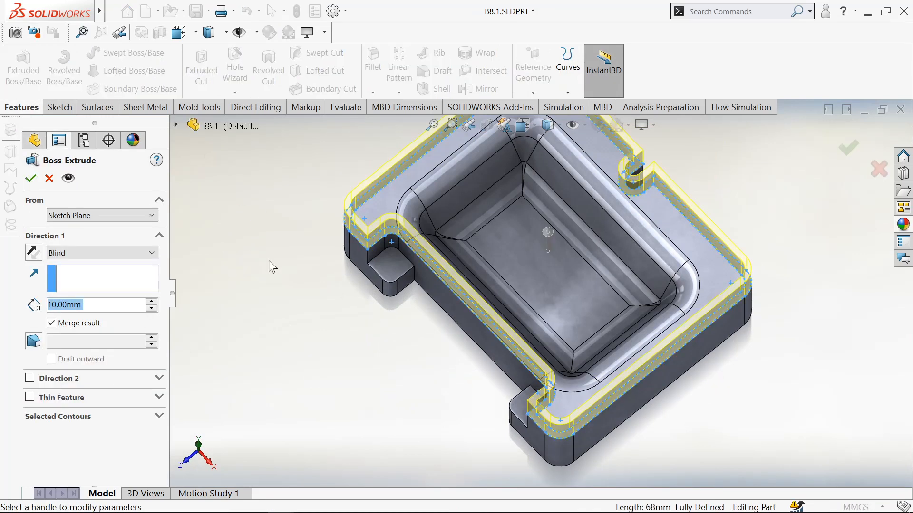
{"action": "type", "text": "1"}
{"action": "key", "text": "Return"}
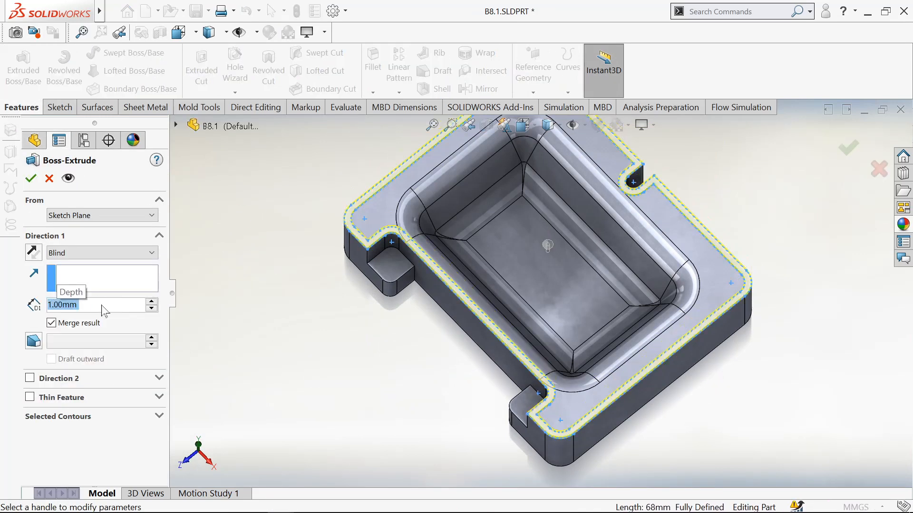
{"action": "left_click", "coordinate": [31, 179]}
Start a shell and select the front wall and the outer front faces of the two legs for removal.
{"action": "middle_click_drag", "start_coordinate": [387, 363], "coordinate": [399, 342]}
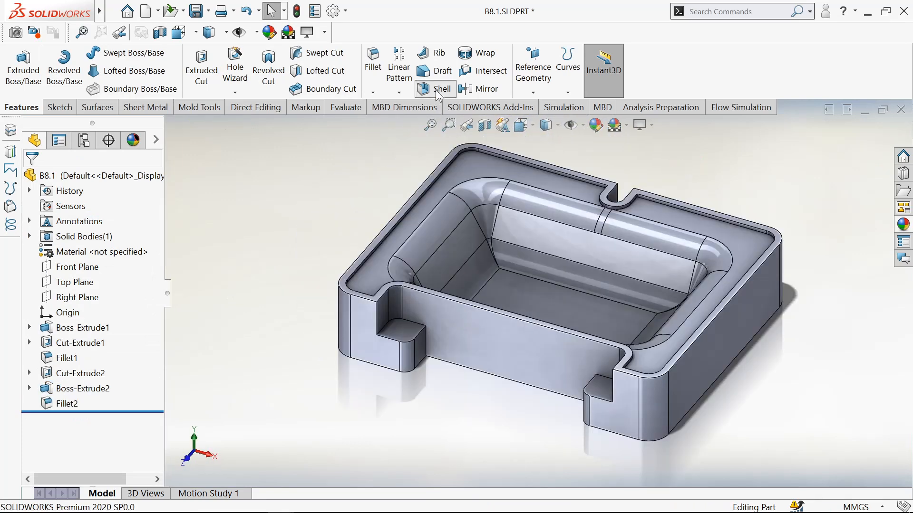
{"action": "left_click", "coordinate": [435, 88]}
{"action": "left_click", "coordinate": [499, 342]}
{"action": "left_click", "coordinate": [432, 359]}
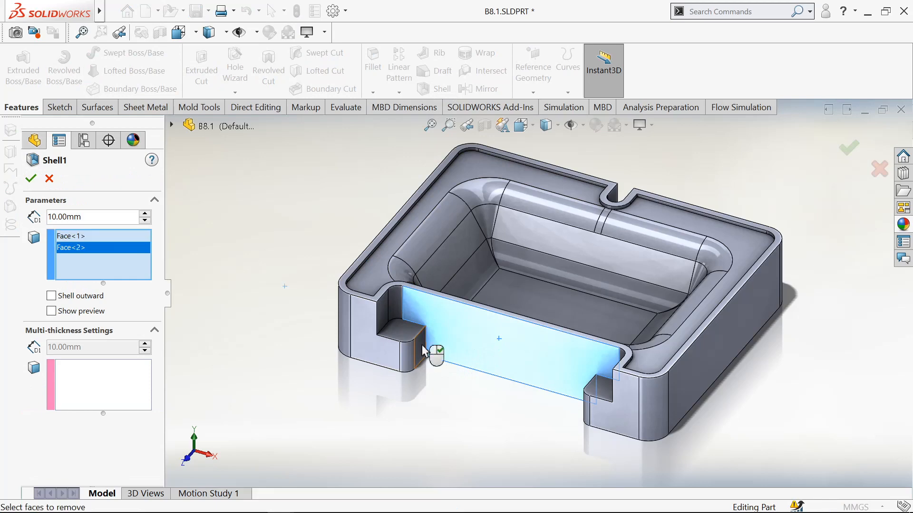
{"action": "left_click", "coordinate": [407, 366]}
{"action": "left_click", "coordinate": [368, 352]}
{"action": "left_click", "coordinate": [345, 315]}
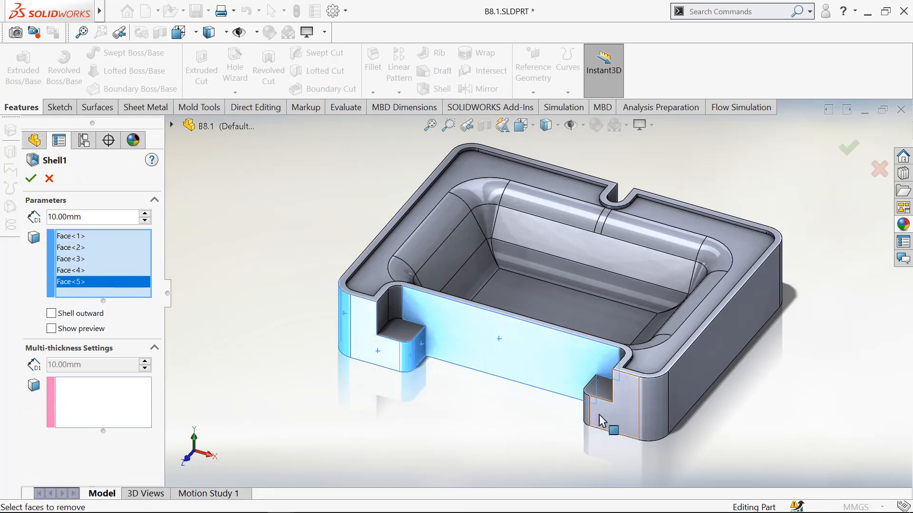
{"action": "left_click", "coordinate": [605, 424]}
{"action": "left_click", "coordinate": [595, 419]}
Add the remaining inner leg face, the right front corner, the right side wall and its rear corner to the faces to remove.
{"action": "middle_click_drag", "start_coordinate": [525, 434], "coordinate": [610, 426]}
{"action": "scroll", "coordinate": [612, 423], "scroll_direction": "down", "scroll_amount": 2}
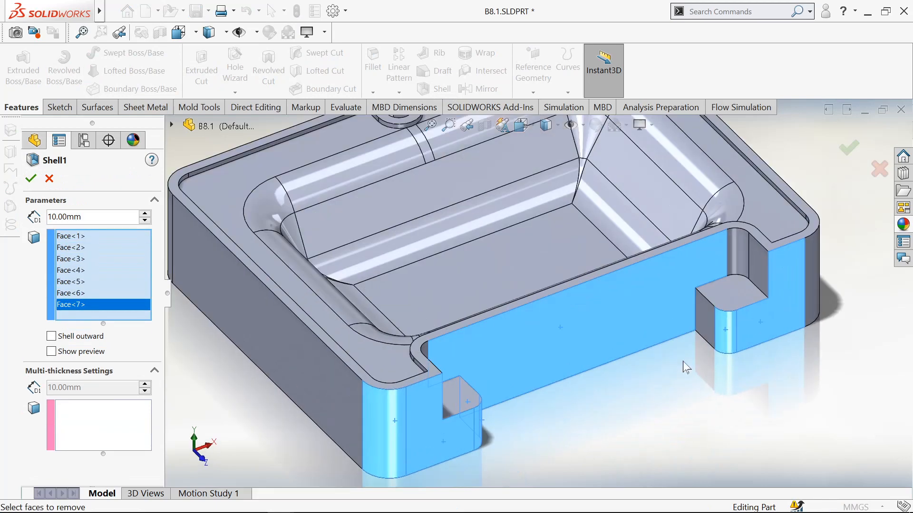
{"action": "left_click", "coordinate": [707, 316]}
{"action": "middle_click_drag", "start_coordinate": [663, 389], "coordinate": [518, 385]}
{"action": "left_click", "coordinate": [681, 395]}
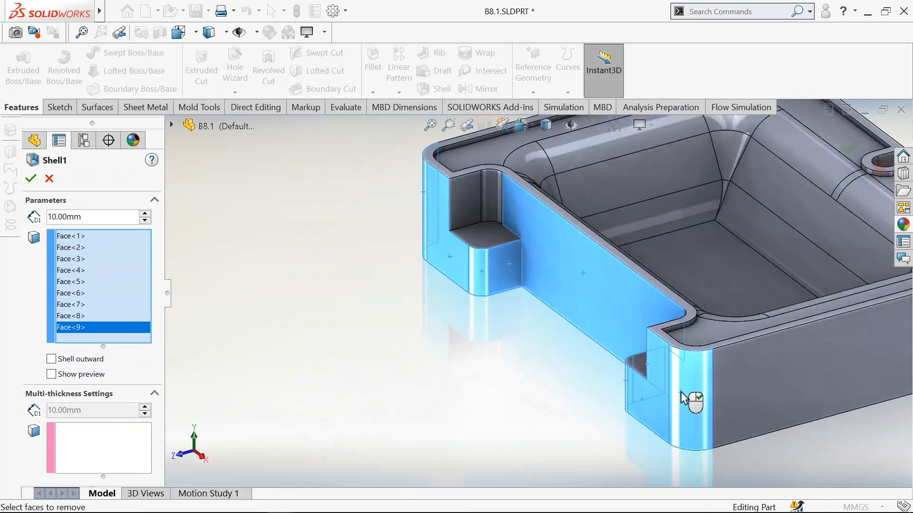
{"action": "scroll", "coordinate": [682, 394], "scroll_direction": "up", "scroll_amount": 4}
{"action": "left_click", "coordinate": [678, 317]}
{"action": "scroll", "coordinate": [689, 320], "scroll_direction": "down", "scroll_amount": 5}
{"action": "left_click", "coordinate": [762, 273]}
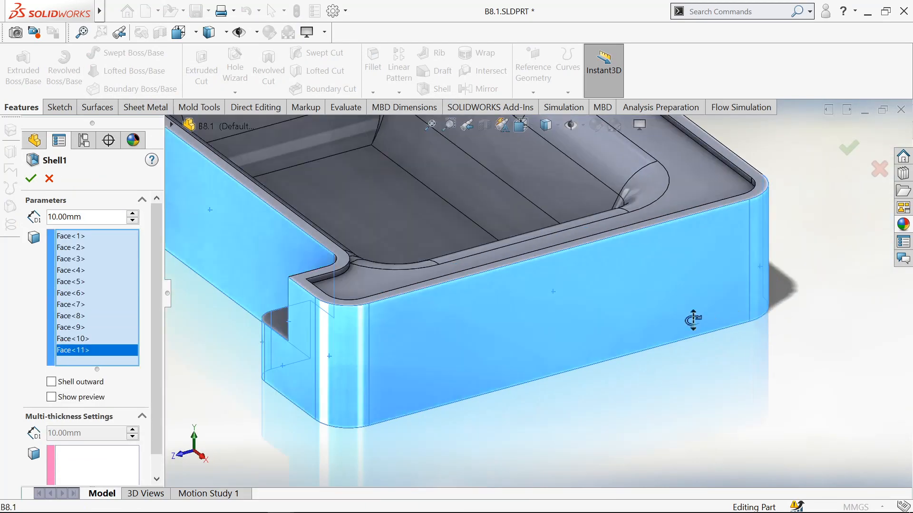
Add both rear wall faces and the inner walls of the notch to the shell's faces to remove.
{"action": "middle_click_drag", "start_coordinate": [693, 320], "coordinate": [643, 300]}
{"action": "scroll", "coordinate": [642, 300], "scroll_direction": "up", "scroll_amount": 4}
{"action": "left_click", "coordinate": [742, 278]}
{"action": "left_click", "coordinate": [829, 243]}
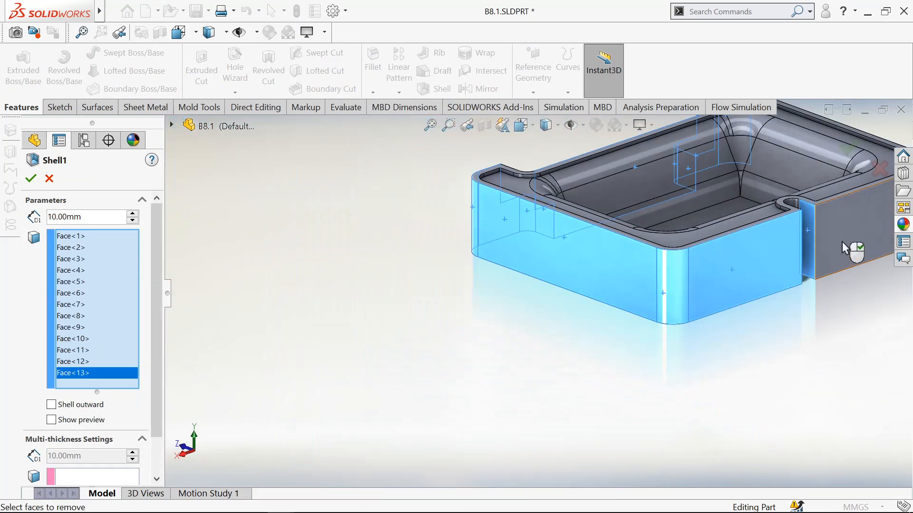
{"action": "left_click", "coordinate": [853, 245]}
{"action": "scroll", "coordinate": [808, 271], "scroll_direction": "up", "scroll_amount": 3}
{"action": "middle_click_drag", "start_coordinate": [766, 298], "coordinate": [682, 289]}
{"action": "scroll", "coordinate": [622, 292], "scroll_direction": "down", "scroll_amount": 5}
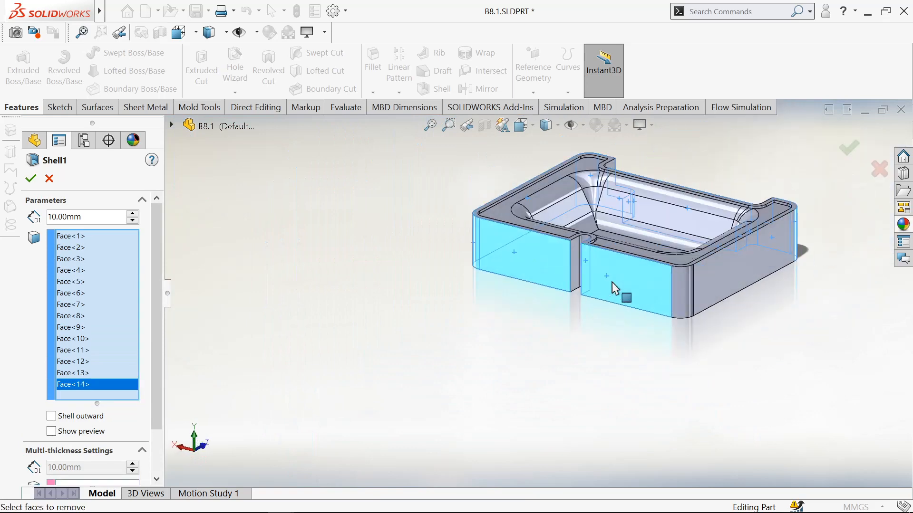
{"action": "left_click", "coordinate": [549, 231]}
{"action": "left_click", "coordinate": [548, 245]}
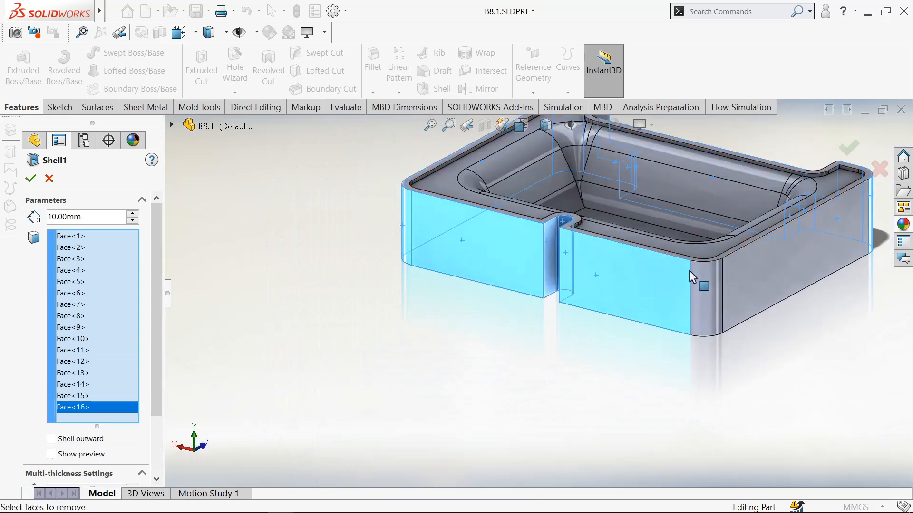
Add the left rear corner, the left side wall and the underside to the shell's faces to remove.
{"action": "scroll", "coordinate": [692, 285], "scroll_direction": "down", "scroll_amount": 2}
{"action": "left_click", "coordinate": [693, 304]}
{"action": "left_click", "coordinate": [707, 318]}
{"action": "scroll", "coordinate": [707, 318], "scroll_direction": "up", "scroll_amount": 3}
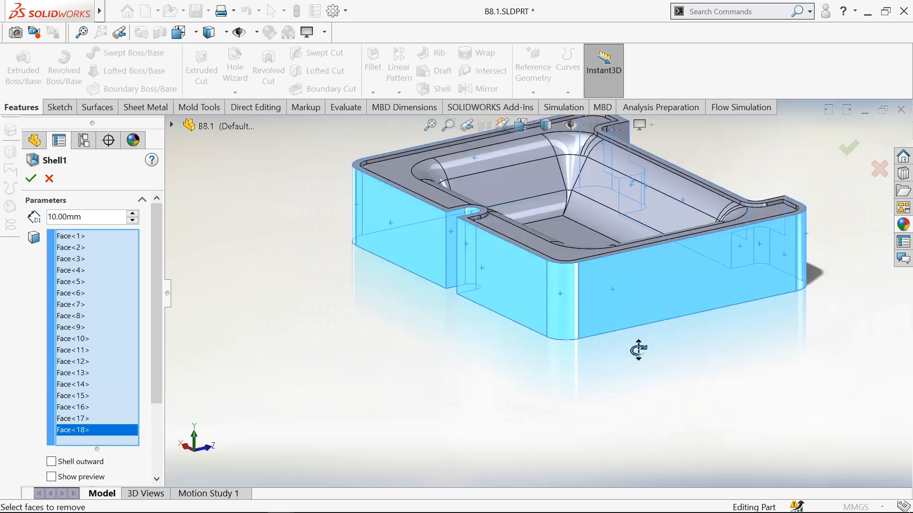
{"action": "middle_click_drag", "start_coordinate": [638, 350], "coordinate": [592, 237]}
{"action": "left_click", "coordinate": [597, 241]}
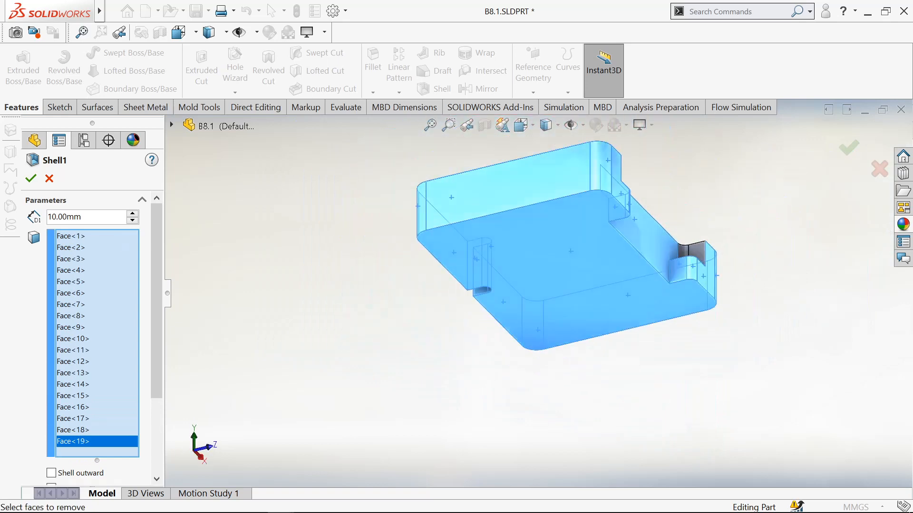
Set the shell thickness to 1.5 mm and create the shell.
{"action": "double_click", "coordinate": [76, 217]}
{"action": "type", "text": "1.5"}
{"action": "key", "text": "Return"}
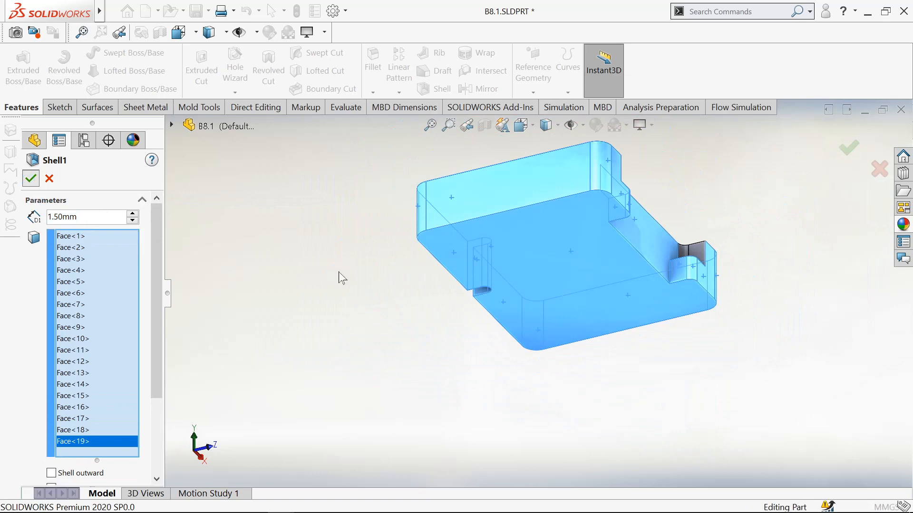
Set up a 1 mm fillet on the left inner edge where the rim meets the tray surface, removing the extra adjacent edge from the selection.
{"action": "middle_click_drag", "start_coordinate": [424, 269], "coordinate": [368, 398]}
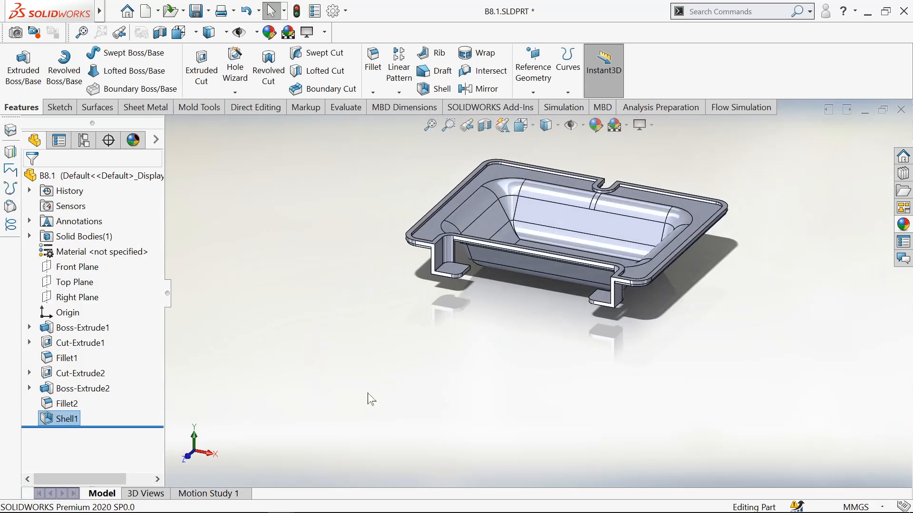
{"action": "scroll", "coordinate": [527, 177], "scroll_direction": "down", "scroll_amount": 2}
{"action": "left_click", "coordinate": [373, 66]}
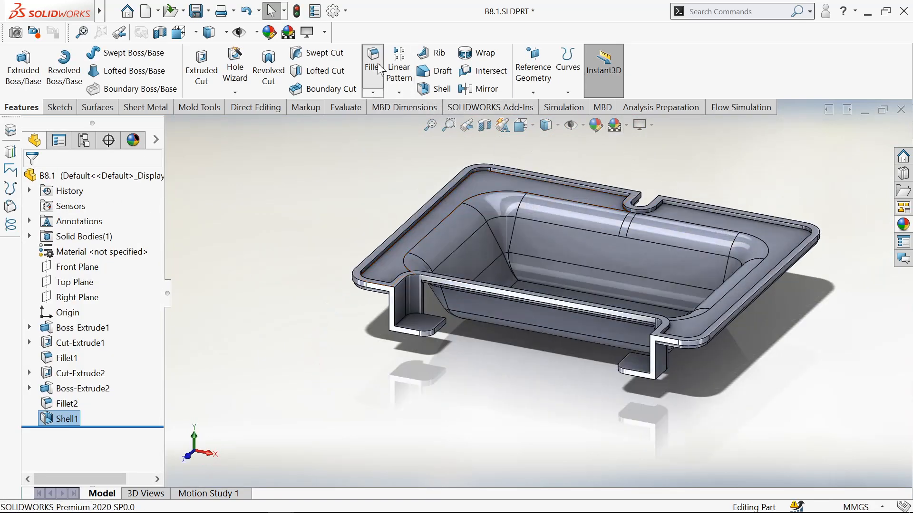
{"action": "scroll", "coordinate": [444, 246], "scroll_direction": "down", "scroll_amount": 5}
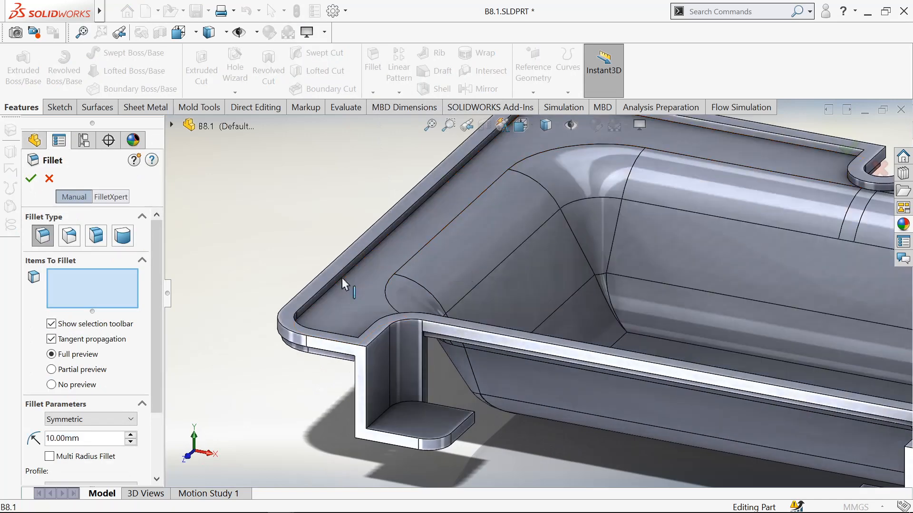
{"action": "left_click", "coordinate": [341, 275]}
{"action": "left_click", "coordinate": [341, 270]}
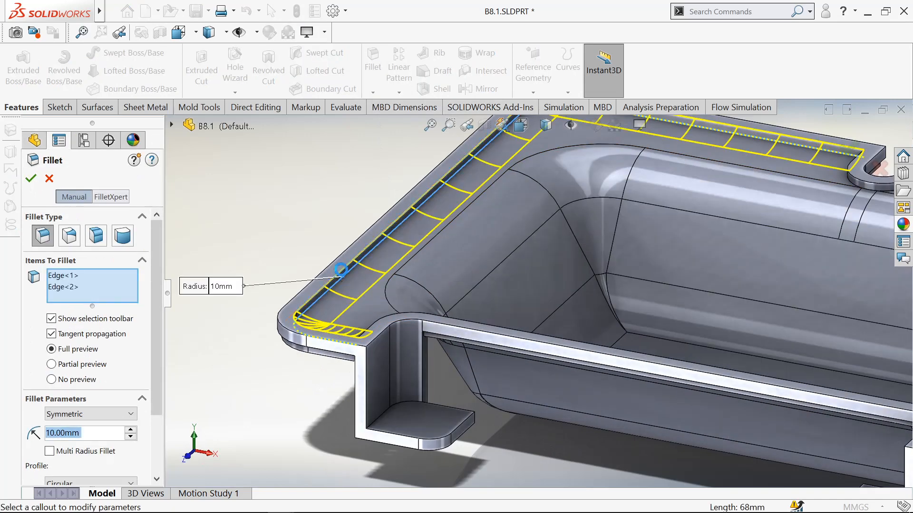
{"action": "scroll", "coordinate": [341, 270], "scroll_direction": "up", "scroll_amount": 1}
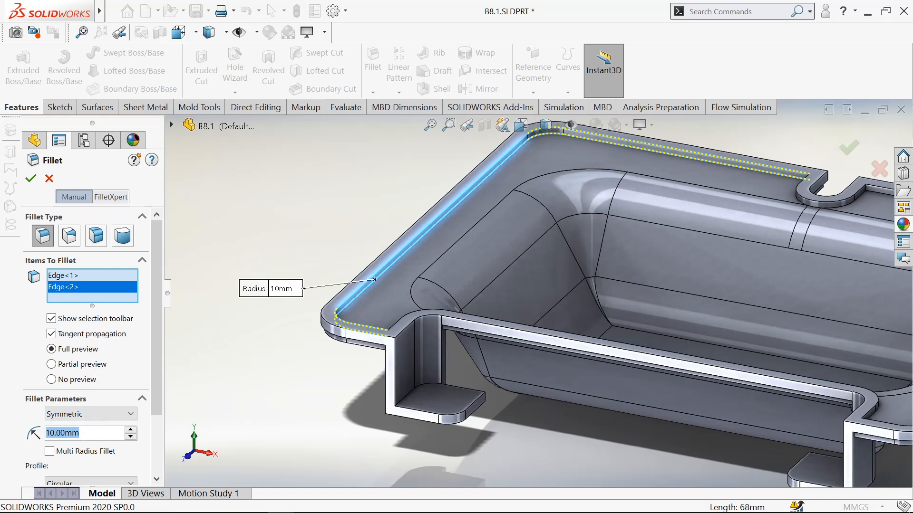
{"action": "type", "text": "1"}
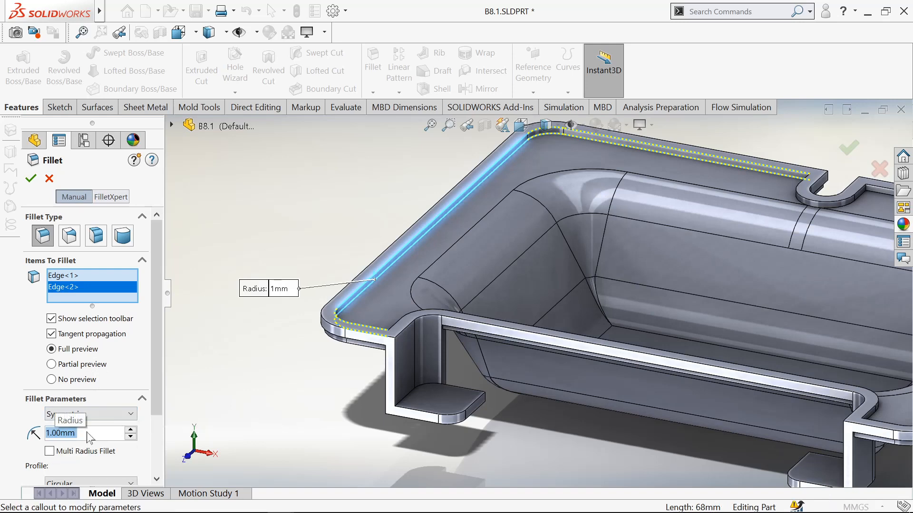
{"action": "right_click", "coordinate": [64, 288]}
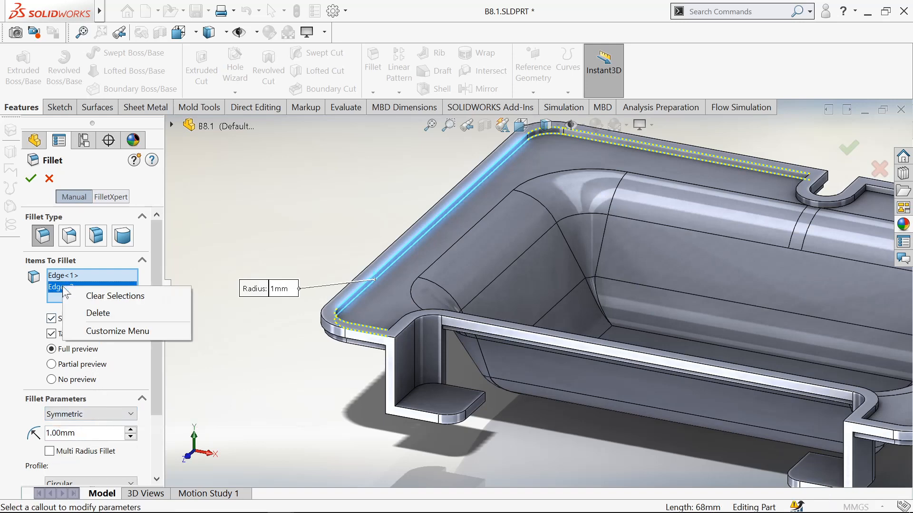
{"action": "left_click", "coordinate": [99, 313]}
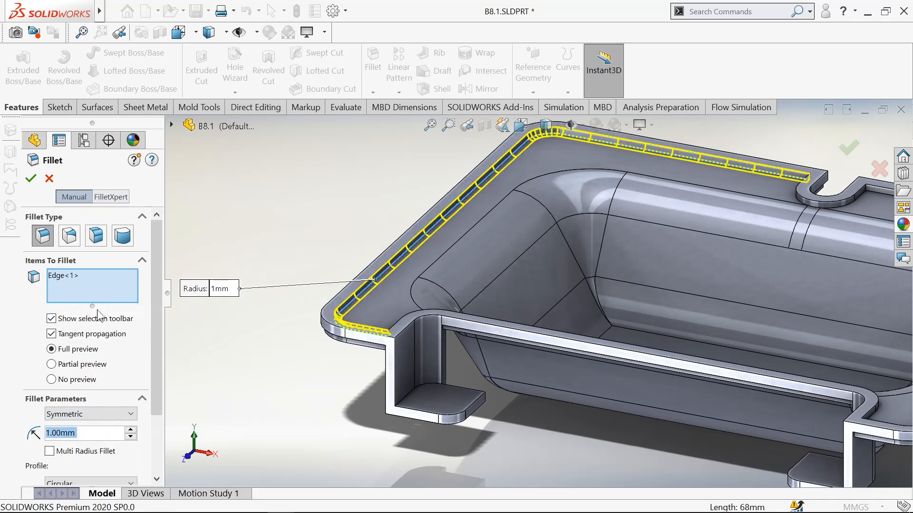
Add the matching right inner edge at the base of the rim to the selection and create the fillet.
{"action": "scroll", "coordinate": [602, 359], "scroll_direction": "up", "scroll_amount": 5}
{"action": "scroll", "coordinate": [776, 335], "scroll_direction": "down", "scroll_amount": 10}
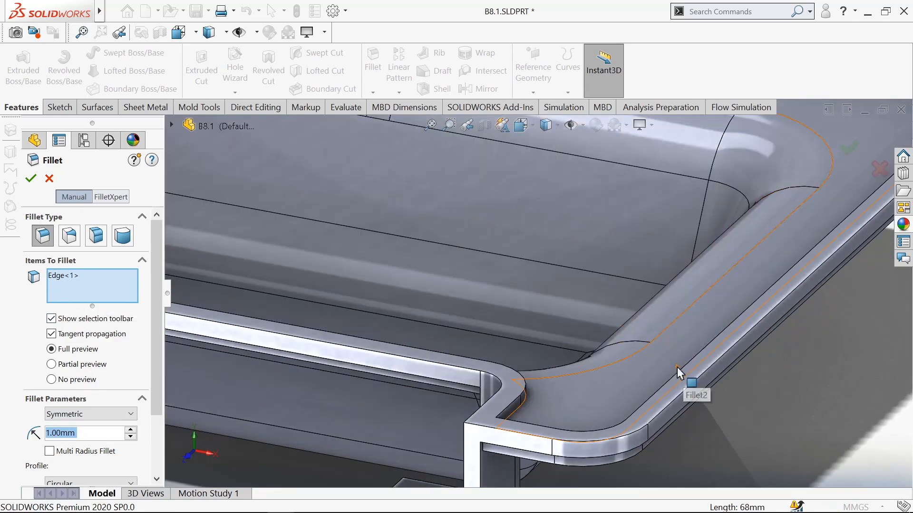
{"action": "key", "text": "f"}
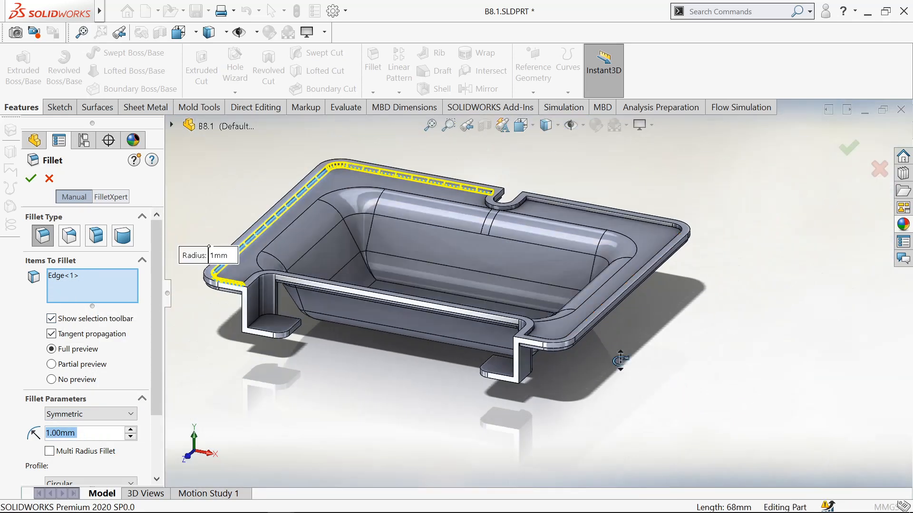
{"action": "scroll", "coordinate": [654, 232], "scroll_direction": "down", "scroll_amount": 3}
{"action": "left_click", "coordinate": [603, 243]}
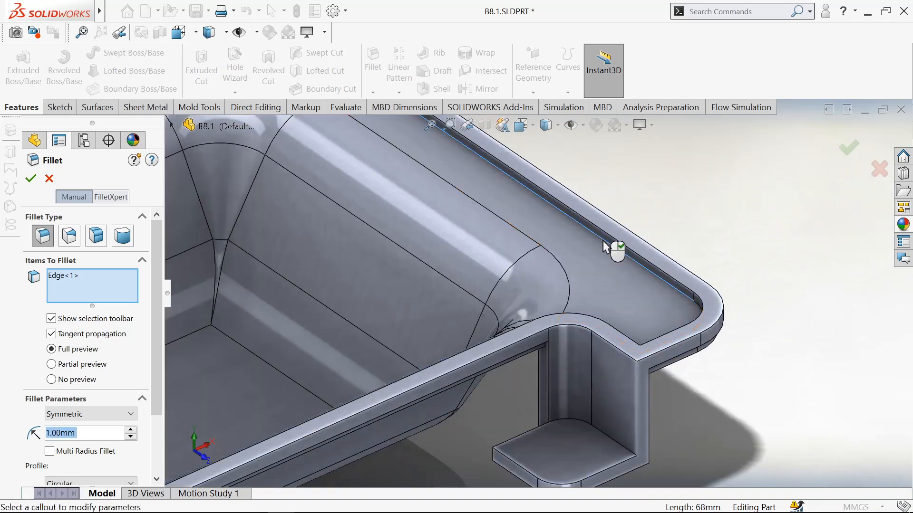
{"action": "scroll", "coordinate": [605, 245], "scroll_direction": "up", "scroll_amount": 3}
{"action": "middle_click_drag", "start_coordinate": [535, 386], "coordinate": [452, 397]}
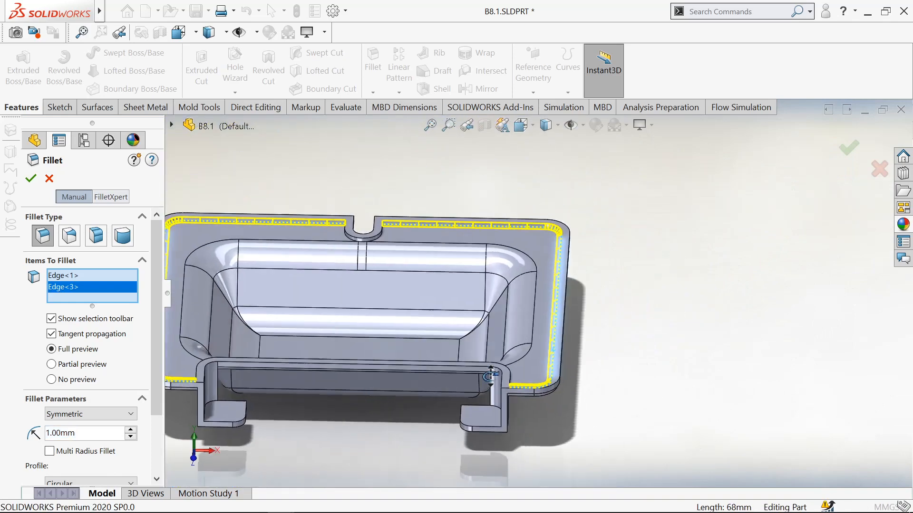
{"action": "scroll", "coordinate": [366, 260], "scroll_direction": "down", "scroll_amount": 1}
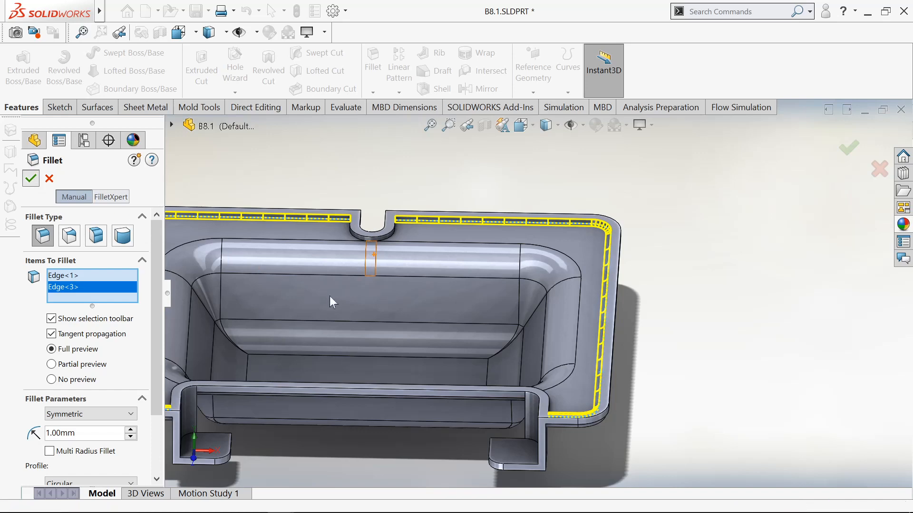
{"action": "key", "text": "Return"}
{"action": "scroll", "coordinate": [373, 309], "scroll_direction": "up", "scroll_amount": 3}
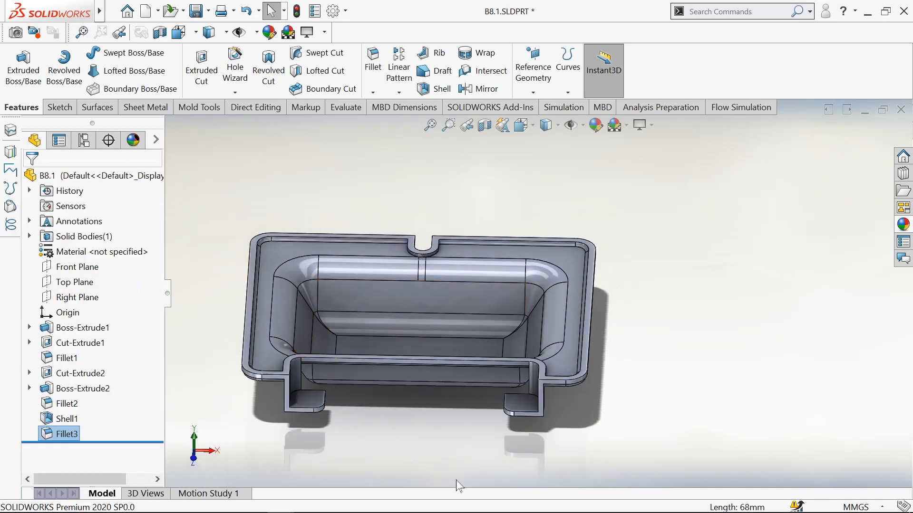
Switch the model's display style to shaded without edges.
{"action": "middle_click_drag", "start_coordinate": [456, 481], "coordinate": [428, 419]}
{"action": "left_click", "coordinate": [558, 124]}
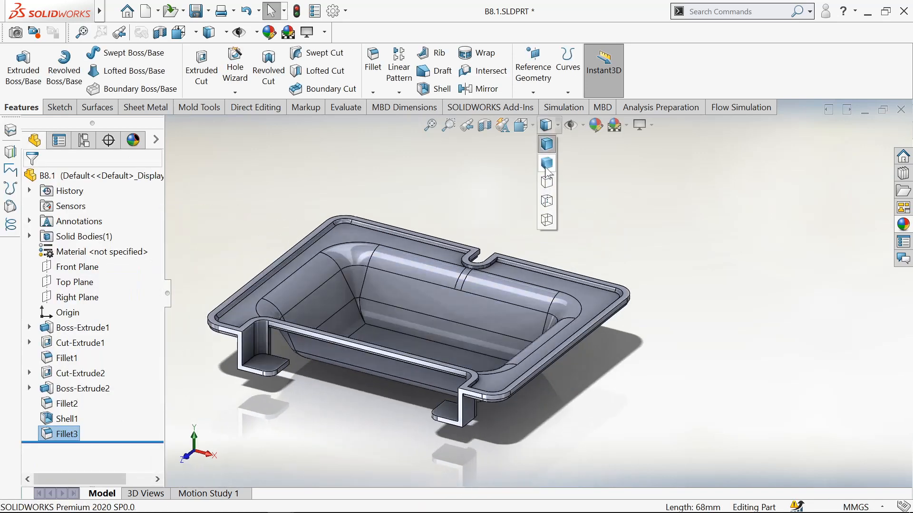
{"action": "left_click", "coordinate": [546, 166]}
{"action": "scroll", "coordinate": [442, 299], "scroll_direction": "down", "scroll_amount": 3}
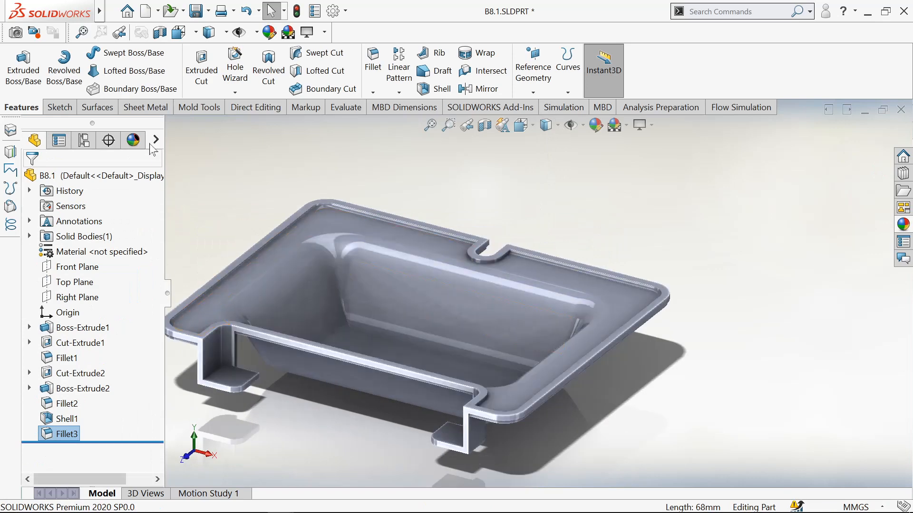
Apply the chromium plate appearance from the Chrome metals to the whole part.
{"action": "left_click", "coordinate": [152, 142]}
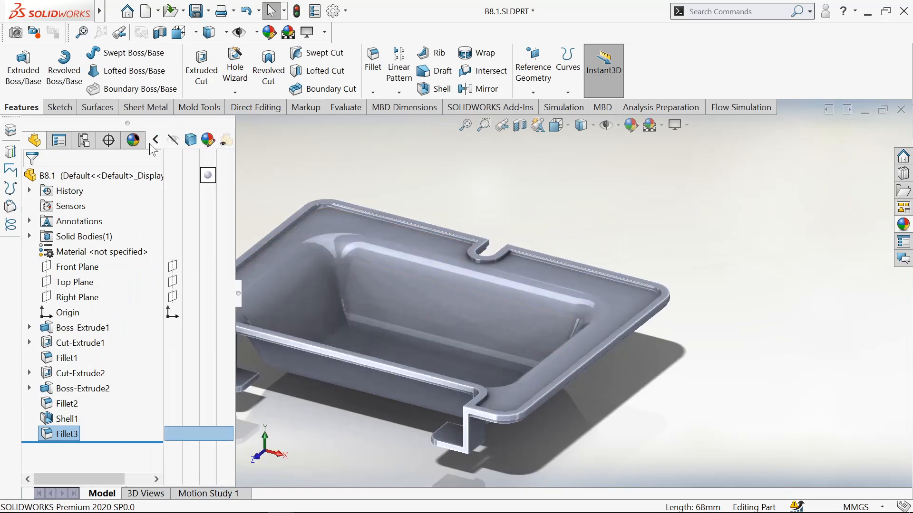
{"action": "left_click", "coordinate": [208, 177]}
{"action": "left_click", "coordinate": [246, 187]}
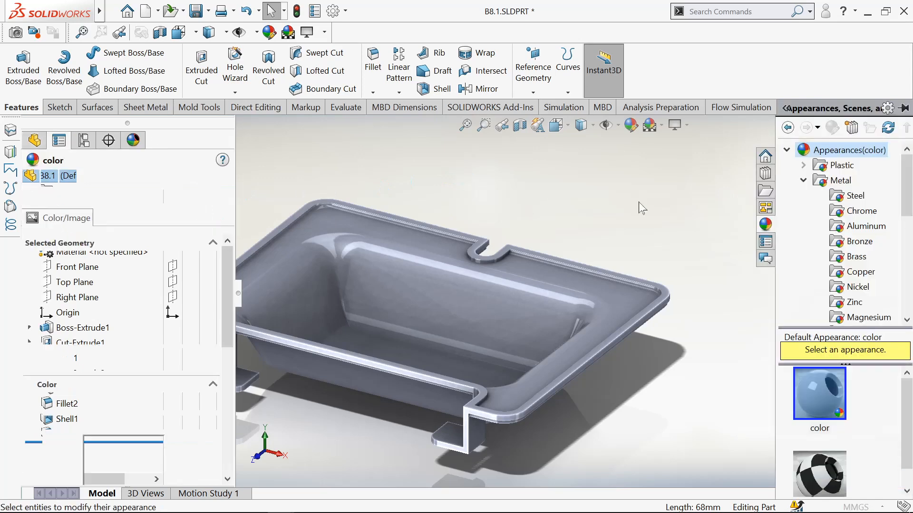
{"action": "left_click", "coordinate": [860, 214]}
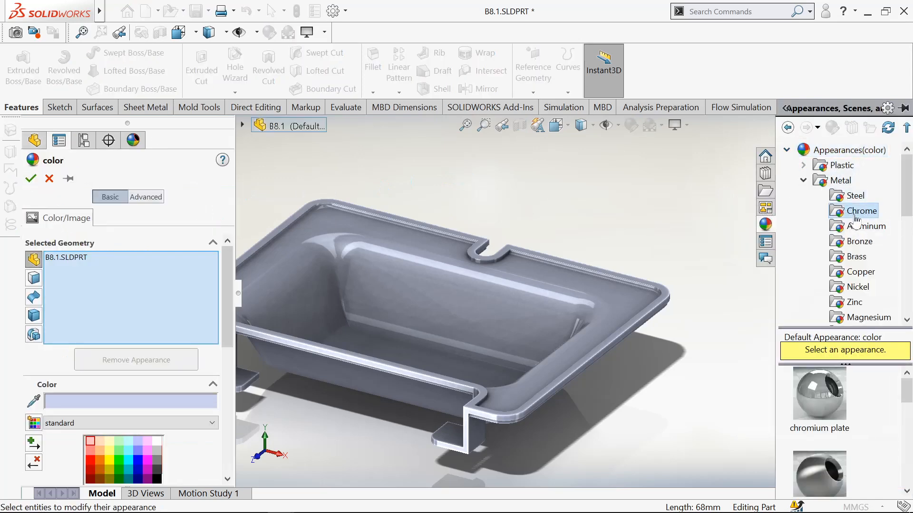
{"action": "left_click", "coordinate": [826, 403]}
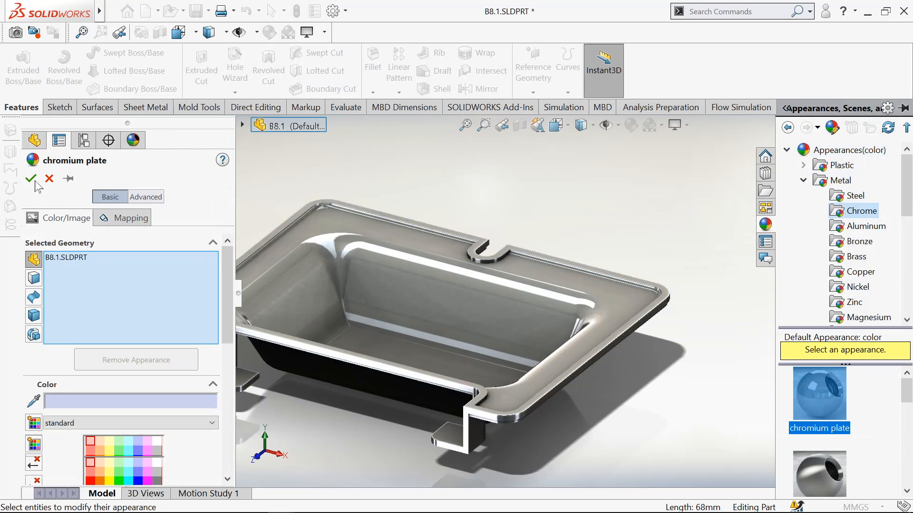
{"action": "left_click", "coordinate": [32, 180]}
{"action": "left_click", "coordinate": [157, 142]}
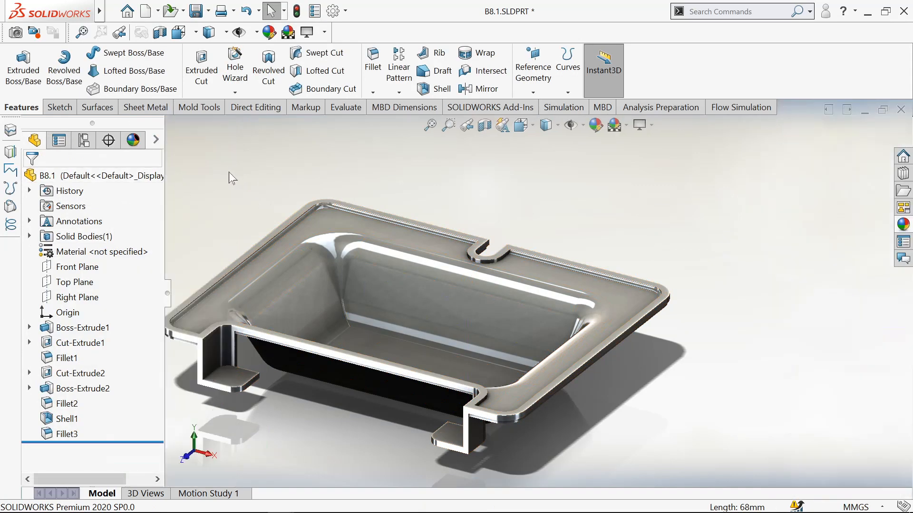
{"action": "scroll", "coordinate": [247, 240], "scroll_direction": "up", "scroll_amount": 2}
{"action": "middle_click_drag", "start_coordinate": [397, 398], "coordinate": [374, 369]}
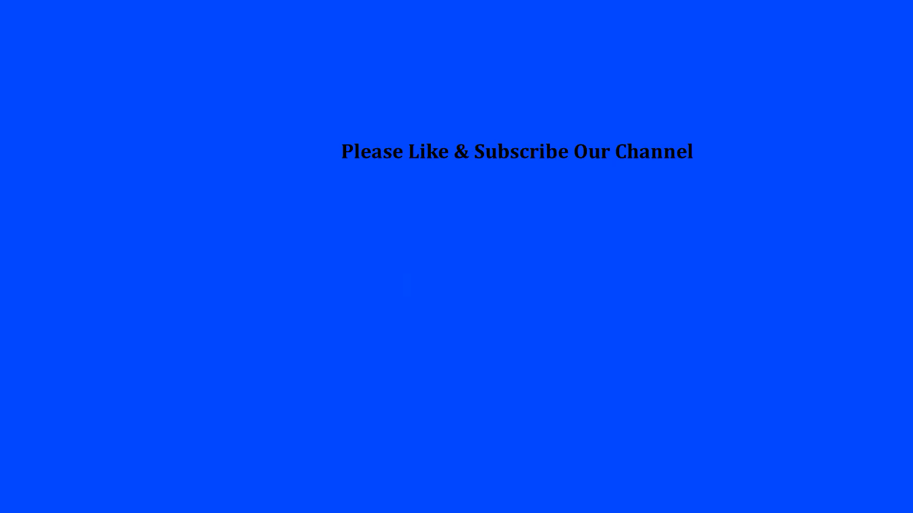